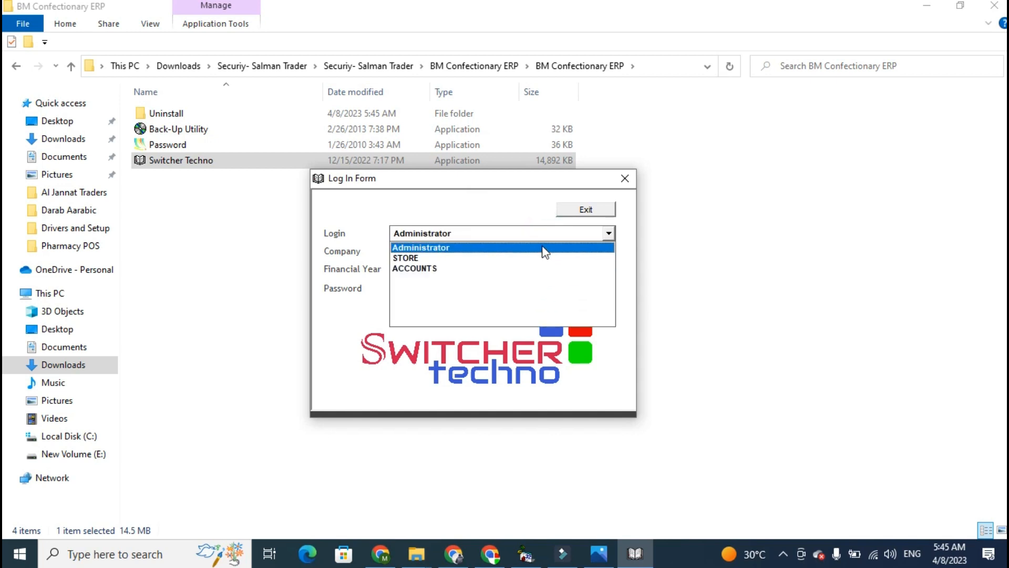
Step: Log in as Administrator to the BM CONFECTIONERY company for financial year 2023-23
click(545, 248)
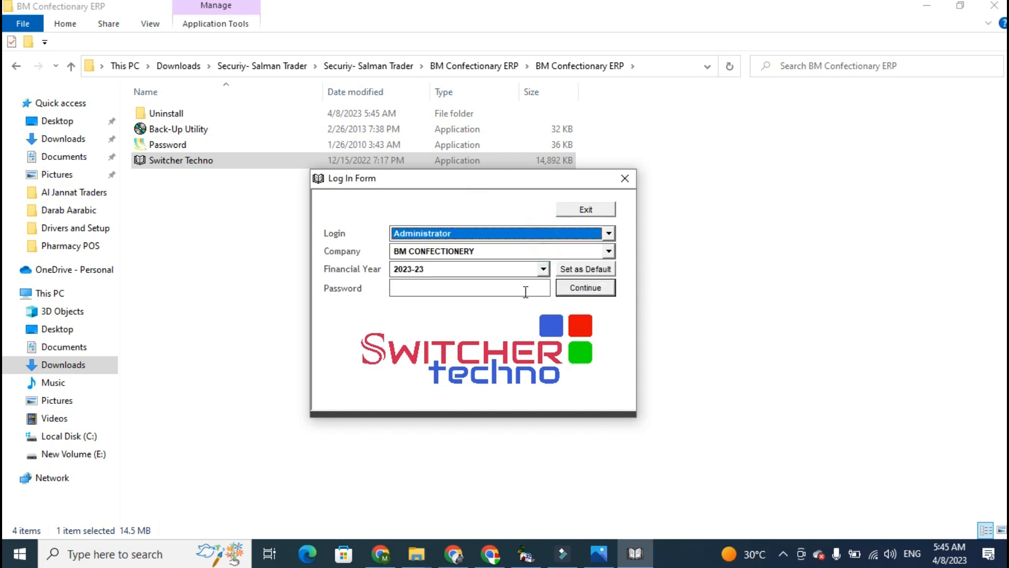
click(561, 294)
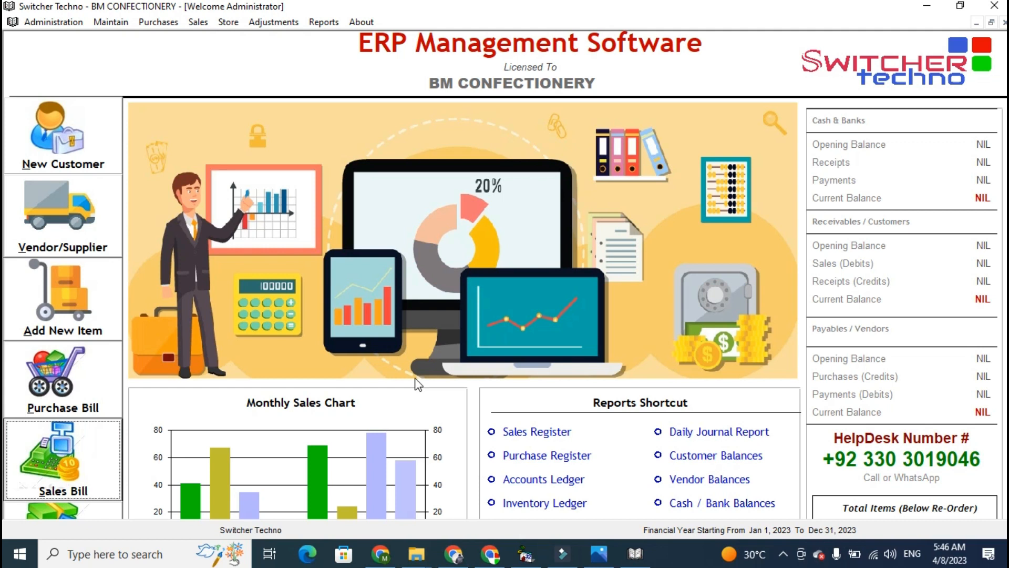
Step: Start a new customer record under the Credit Customer type and name the account ALI TRADING LLC
click(56, 157)
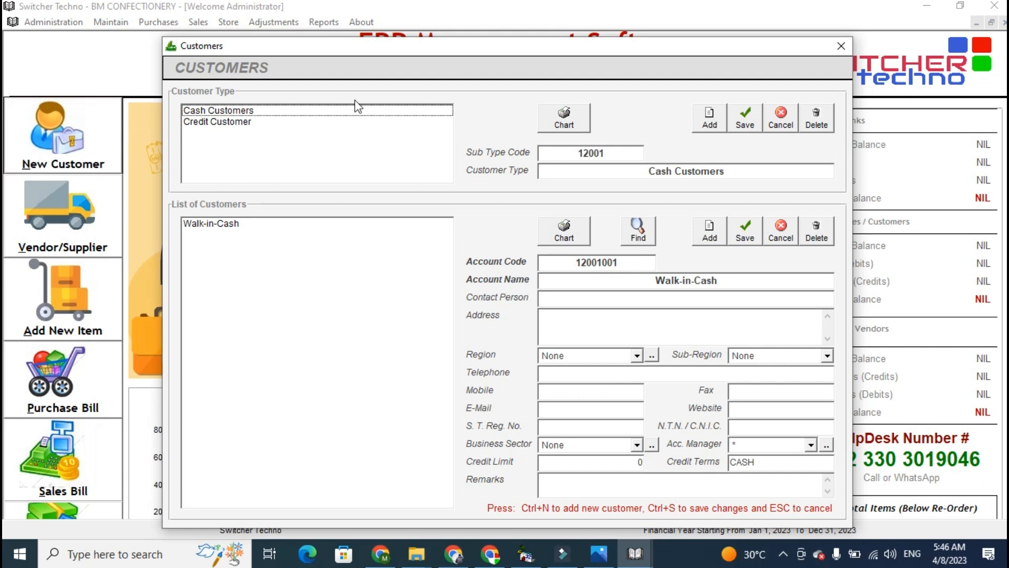
click(323, 121)
click(308, 112)
click(309, 122)
click(303, 111)
click(303, 123)
click(710, 231)
text(ALI TRADING LLC)
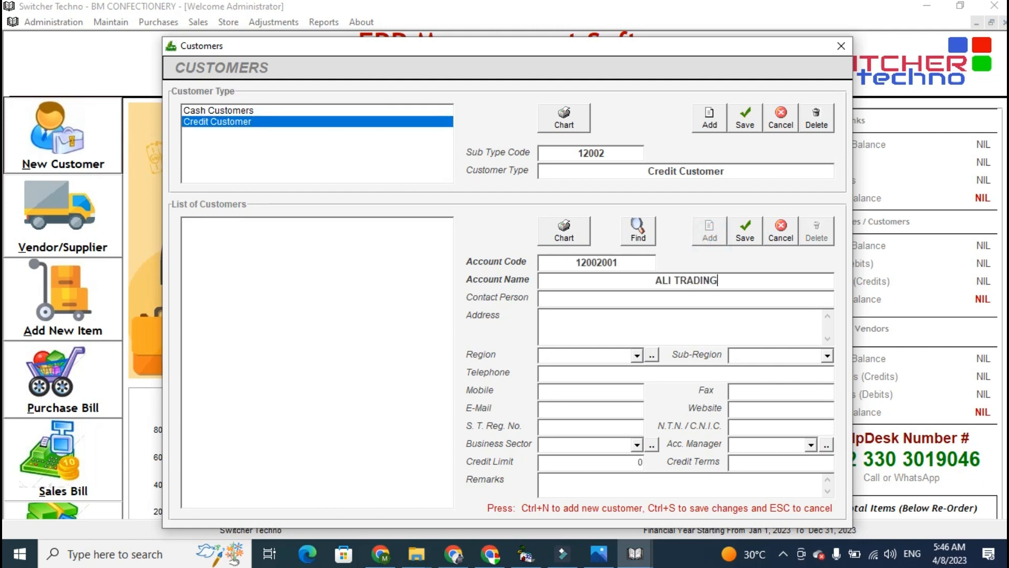
Step: Go through the new customer's remaining details with region, sub-region and business sector as None, save the record and close the customer form
key(Tab)
key(Tab)
key(Up)
key(Tab)
key(Tab)
key(Tab)
key(Tab)
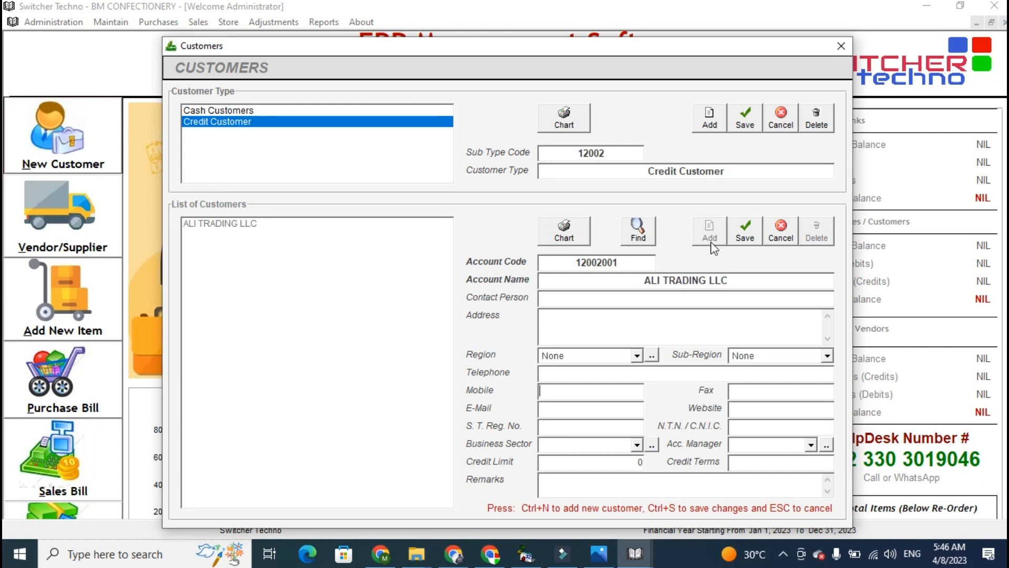
key(Tab)
key(Tab)
key(Tab)
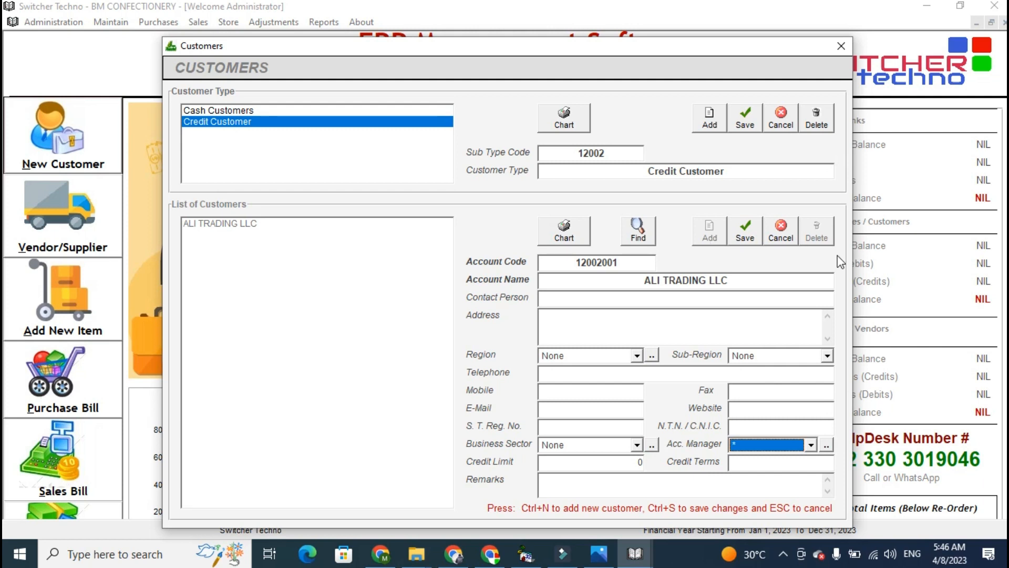
click(627, 466)
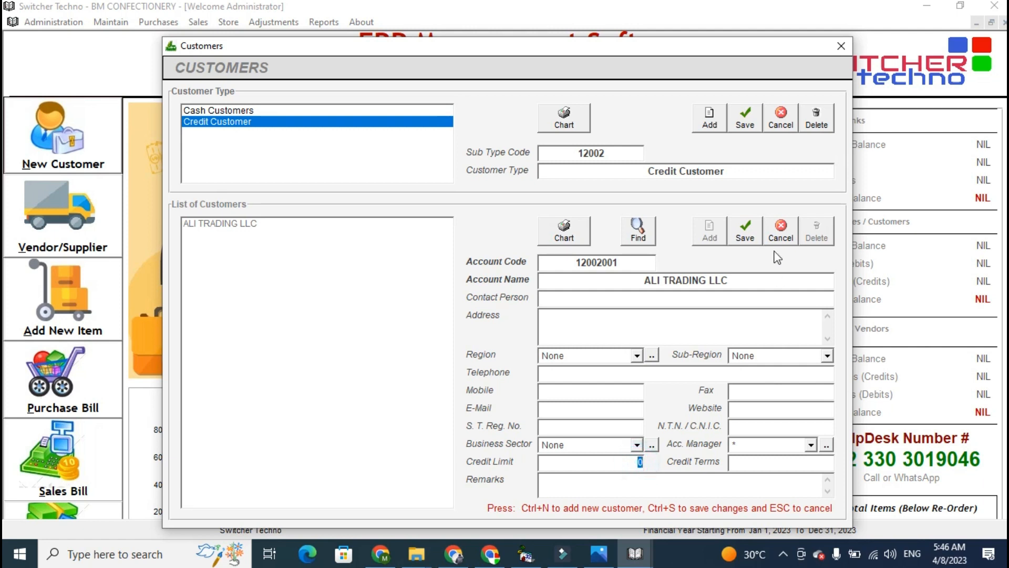
click(748, 238)
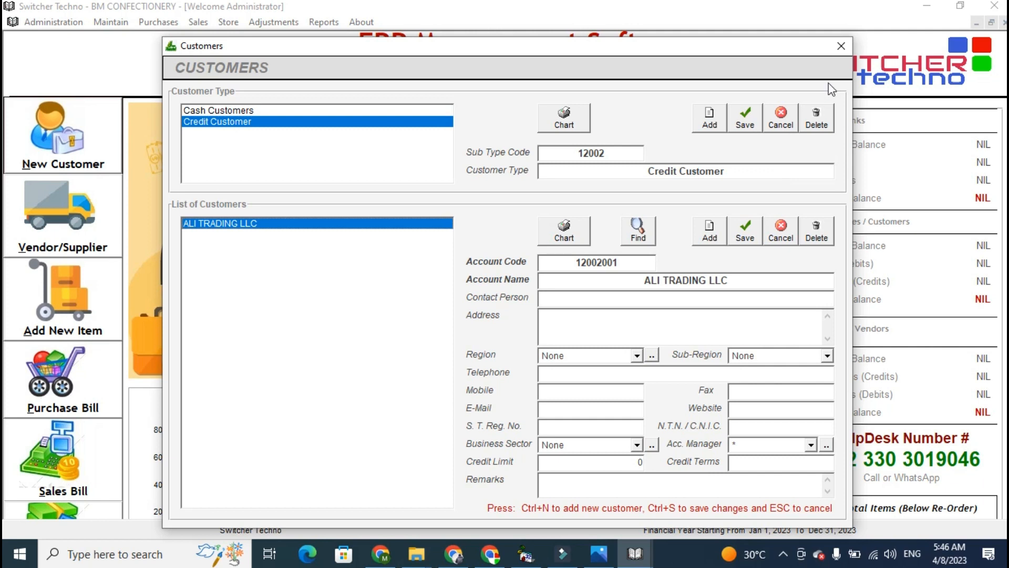
click(841, 46)
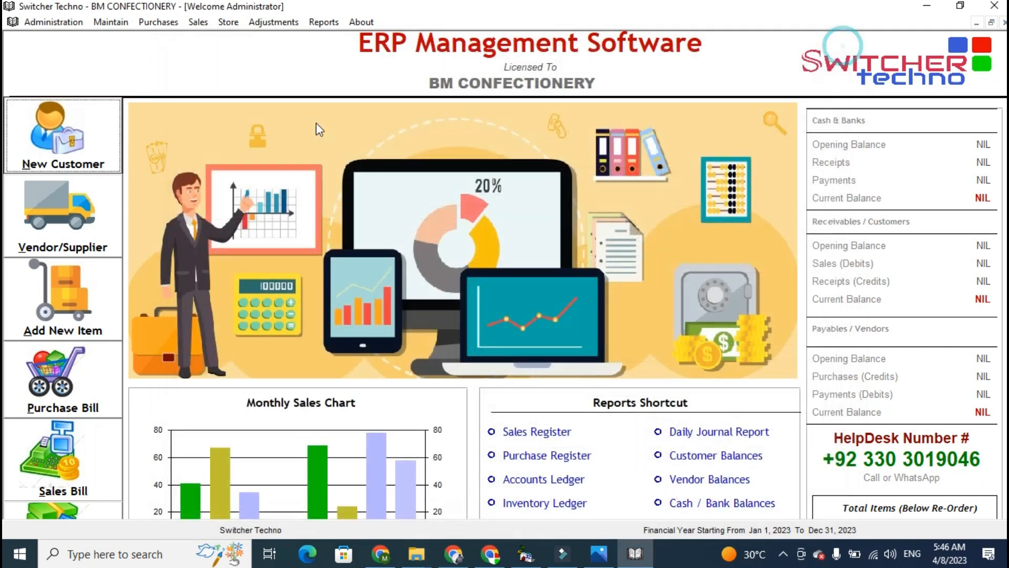
Step: Add a supplier named FATIMA TRADING COMPANY under Credit Vendors, save it and close the vendor form
click(82, 216)
click(281, 150)
click(276, 112)
click(282, 132)
click(710, 241)
text(FATIMA TRADING COMPANY)
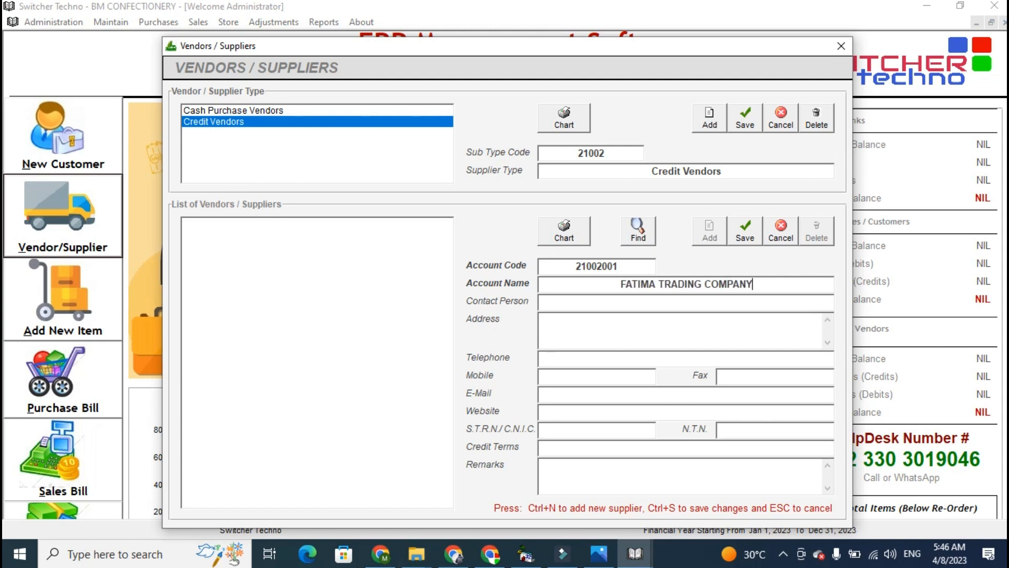
click(746, 232)
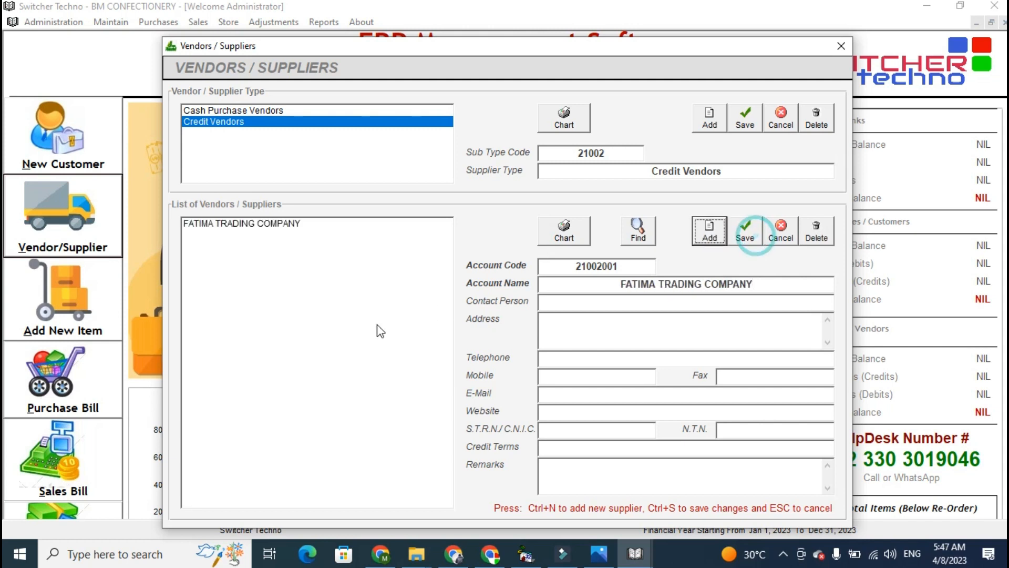
click(745, 231)
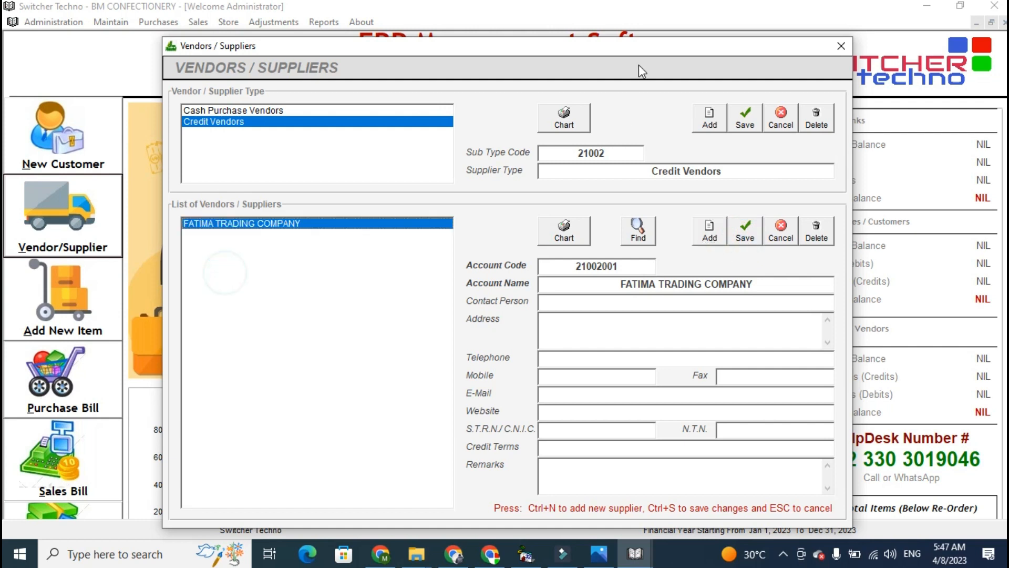
click(841, 47)
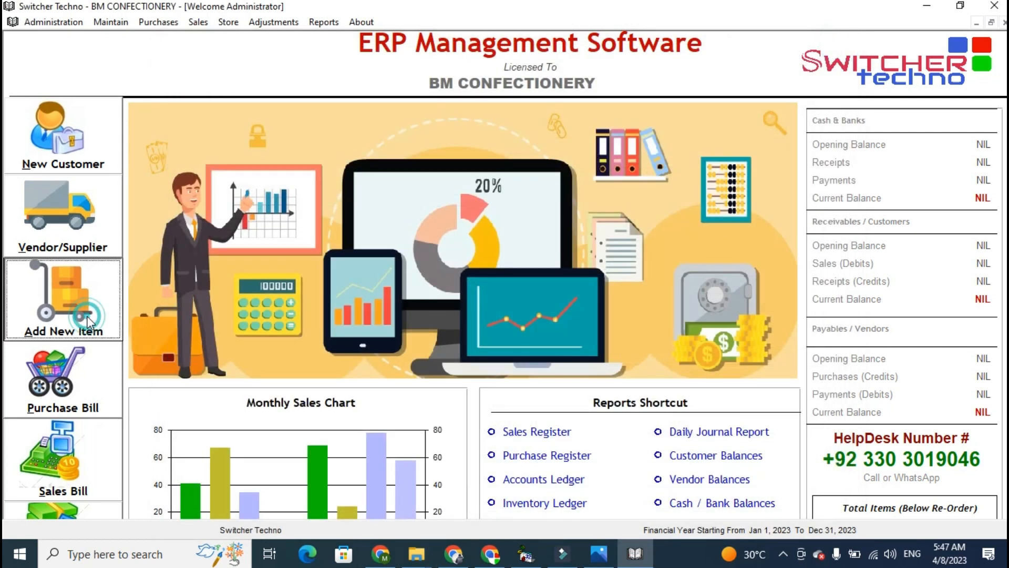
Step: Create and save a main inventory category with code 1 named ATUO PARTS, and select it
click(90, 323)
click(721, 124)
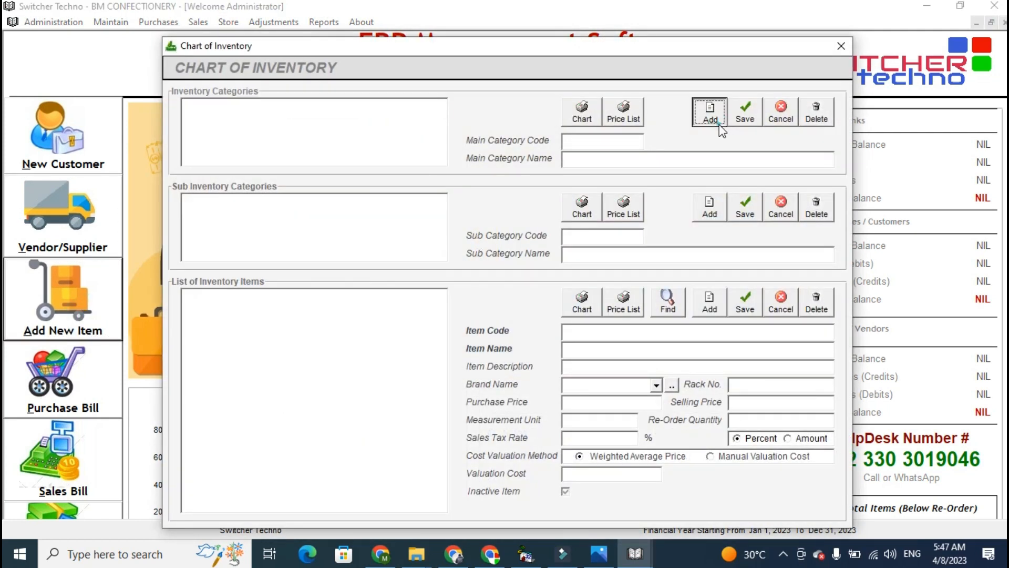
text(1)
key(Return)
text(ATUO PARTS)
click(744, 113)
click(347, 108)
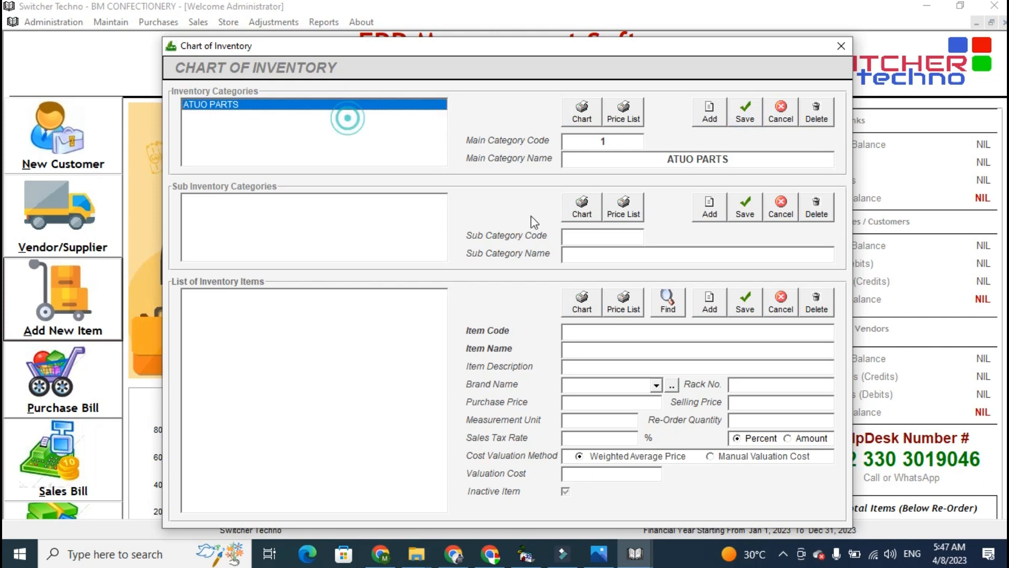
Step: Add and save two sub categories, BIKE PARTS and CAR, under the ATUO PARTS category
click(725, 218)
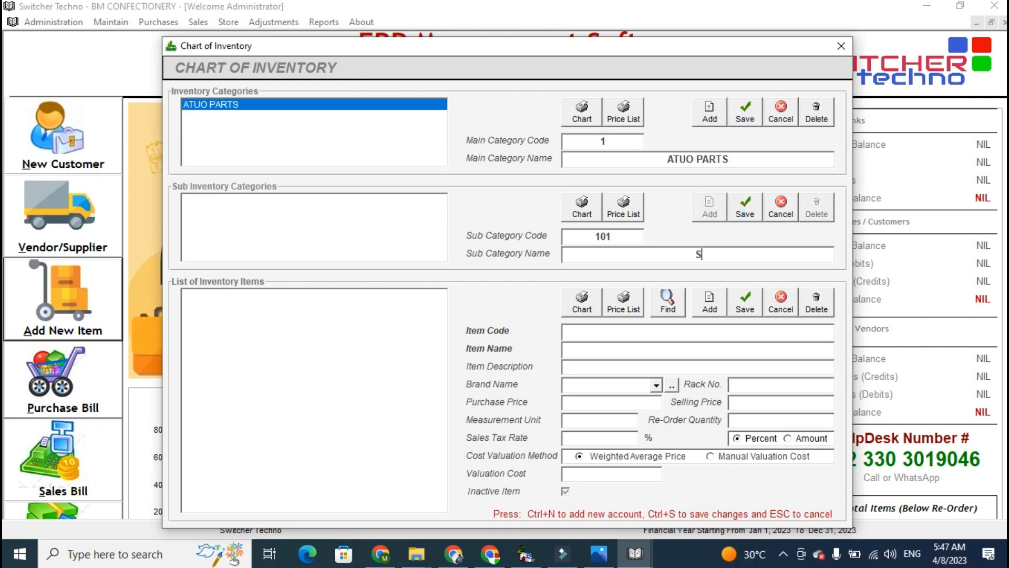
text(BIKE PARTS)
click(745, 210)
click(710, 209)
text(CAR)
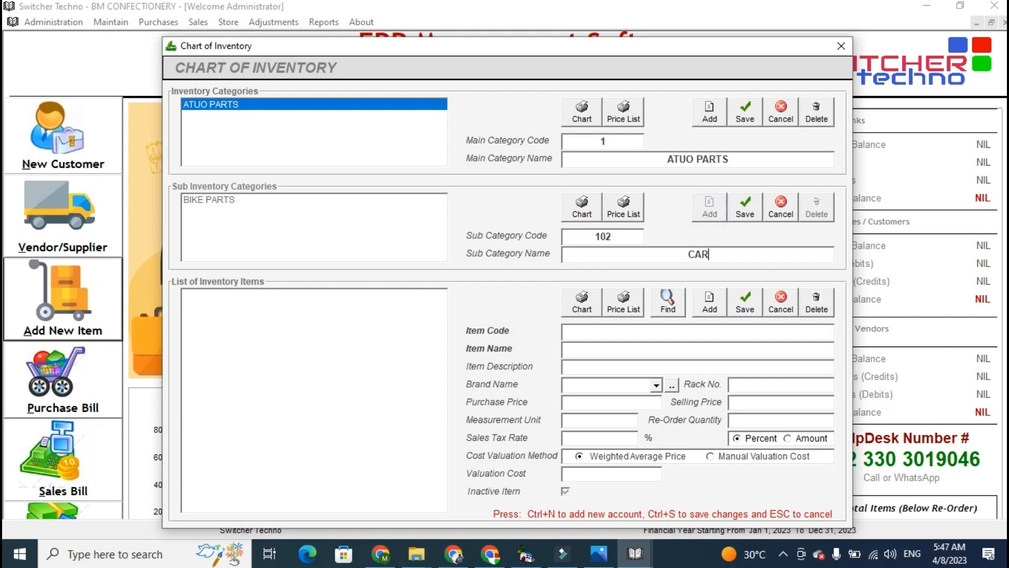
click(744, 210)
Step: Start a new inventory item under the BIKE PARTS sub category and name it BIKE PARTS - PISTON
click(444, 200)
click(710, 303)
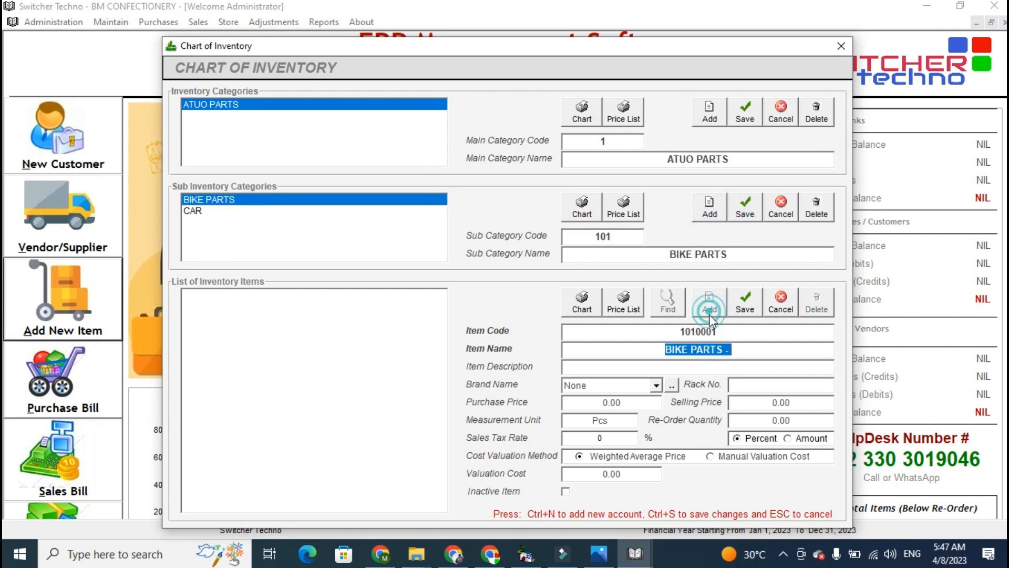
double_click(711, 349)
click(716, 332)
click(732, 348)
click(739, 348)
text(S)
key(BackSpace)
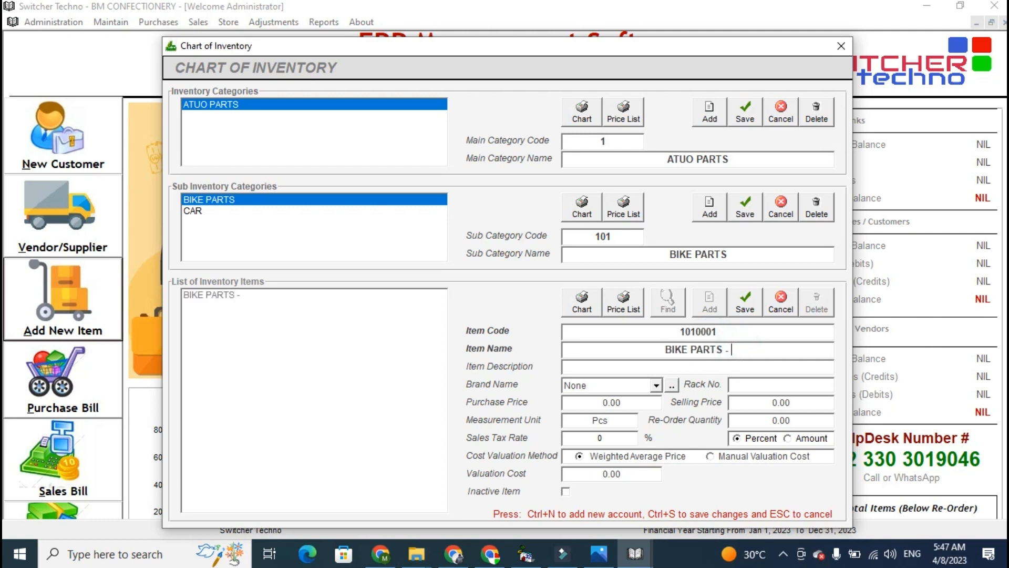
text(PISTON)
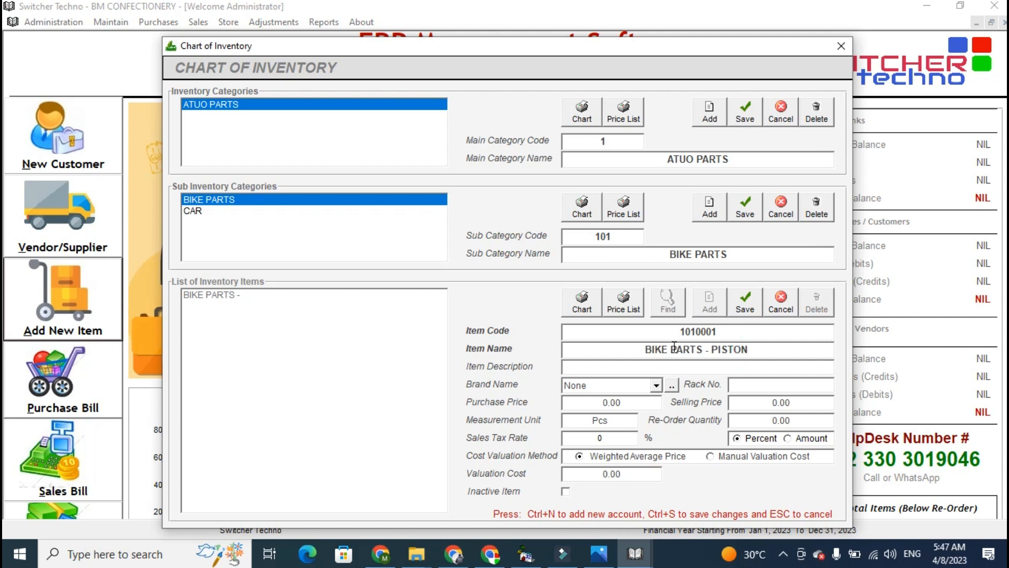
Step: Set the piston item's rack number to 0, purchase price to 120 and selling price to 200
click(597, 368)
click(572, 368)
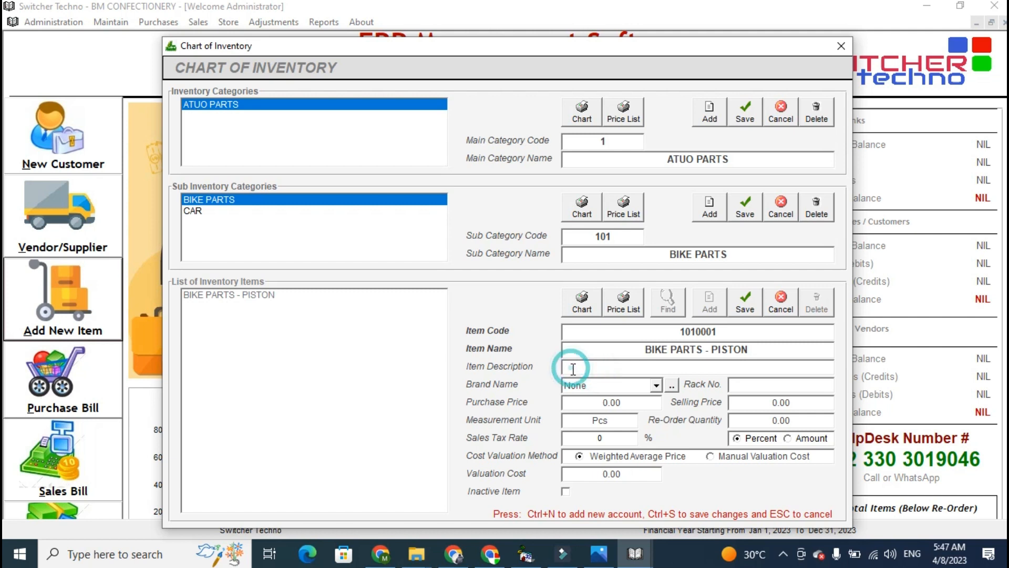
click(741, 387)
text(0)
key(Tab)
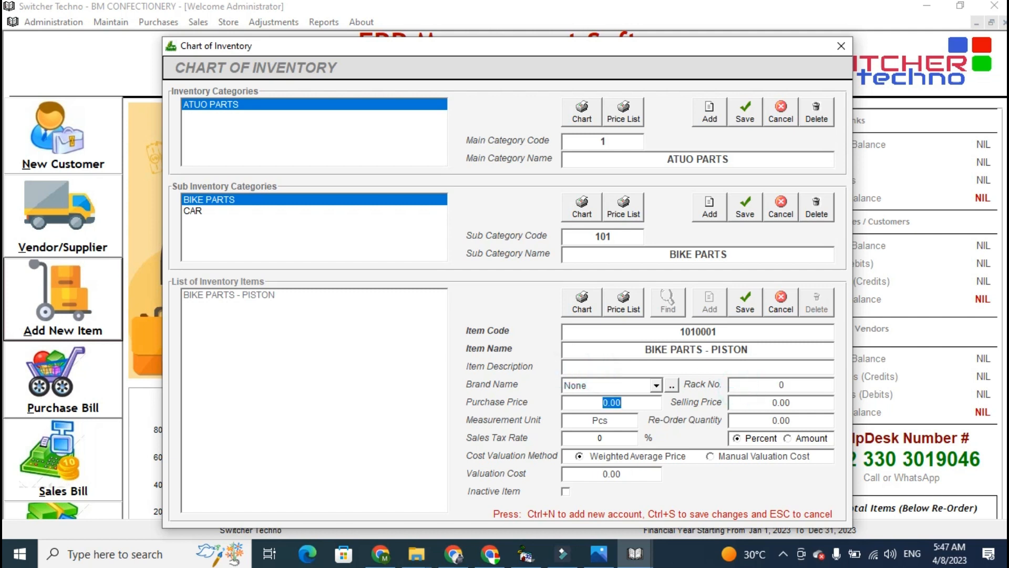
text(120)
key(Tab)
text(200)
Step: Keep the piston item's re-order quantity and sales tax rate at 0, save the item and close the inventory chart
click(765, 418)
click(769, 419)
double_click(769, 419)
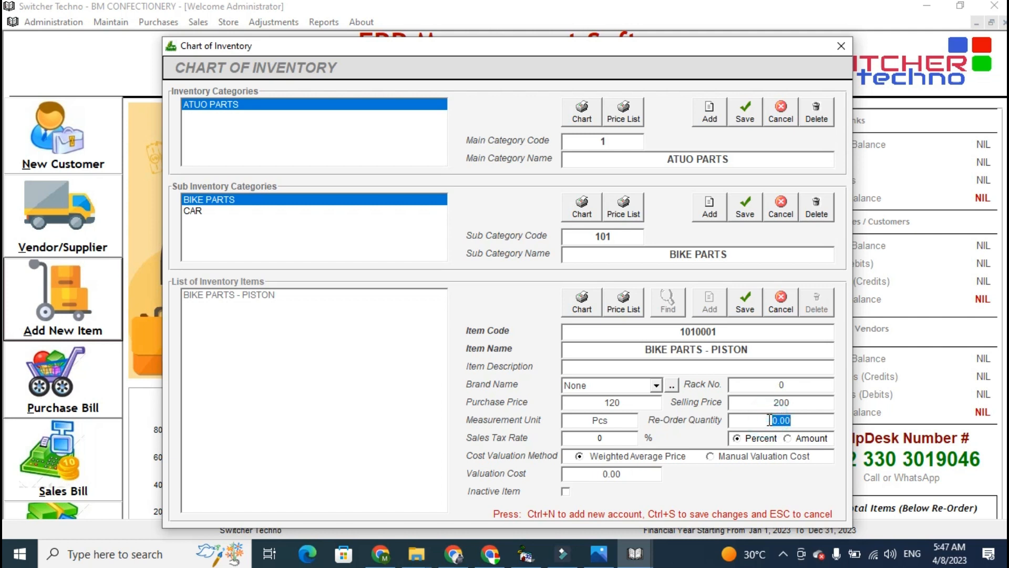
click(600, 437)
click(624, 438)
double_click(613, 439)
click(752, 306)
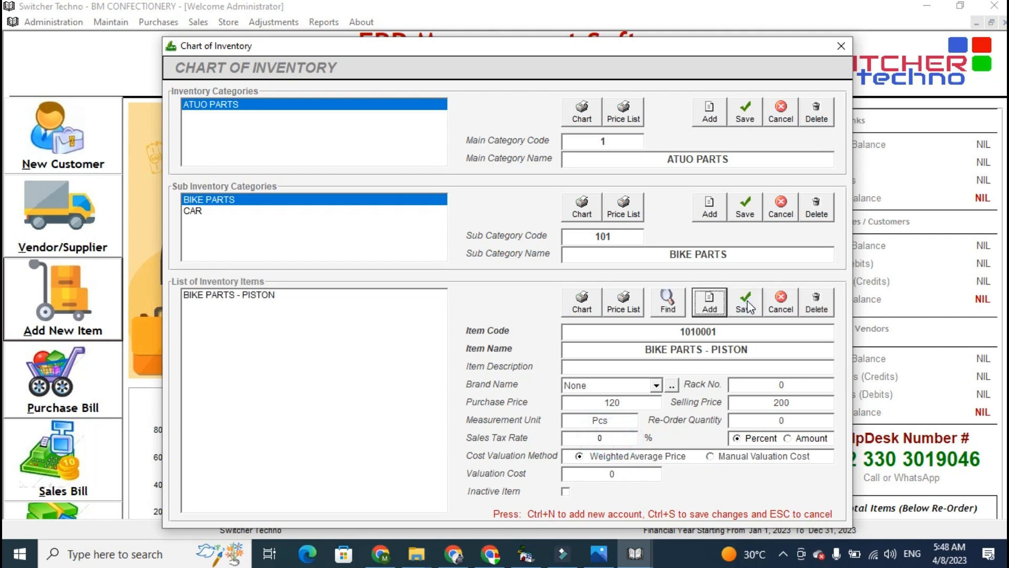
click(758, 303)
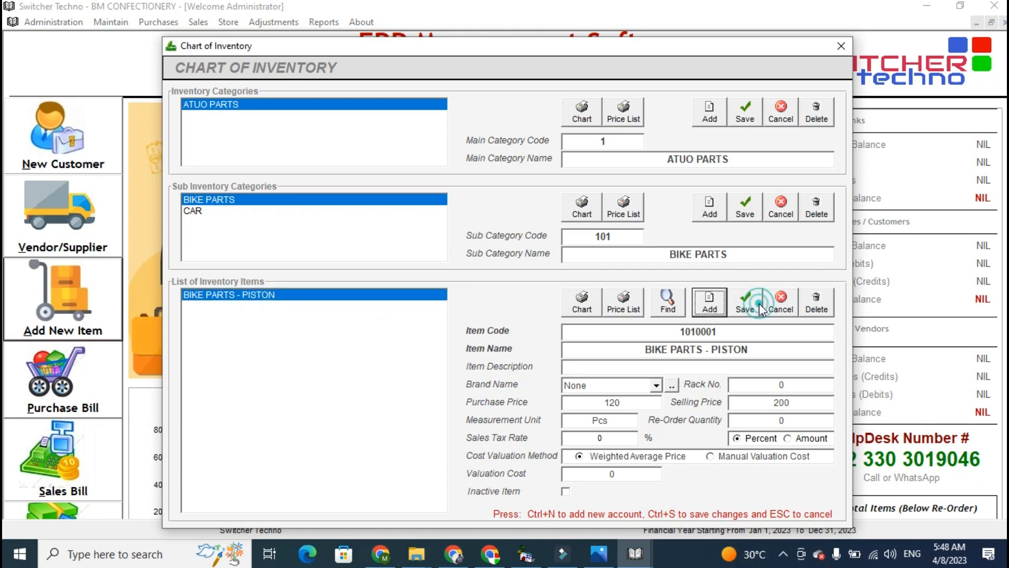
click(316, 365)
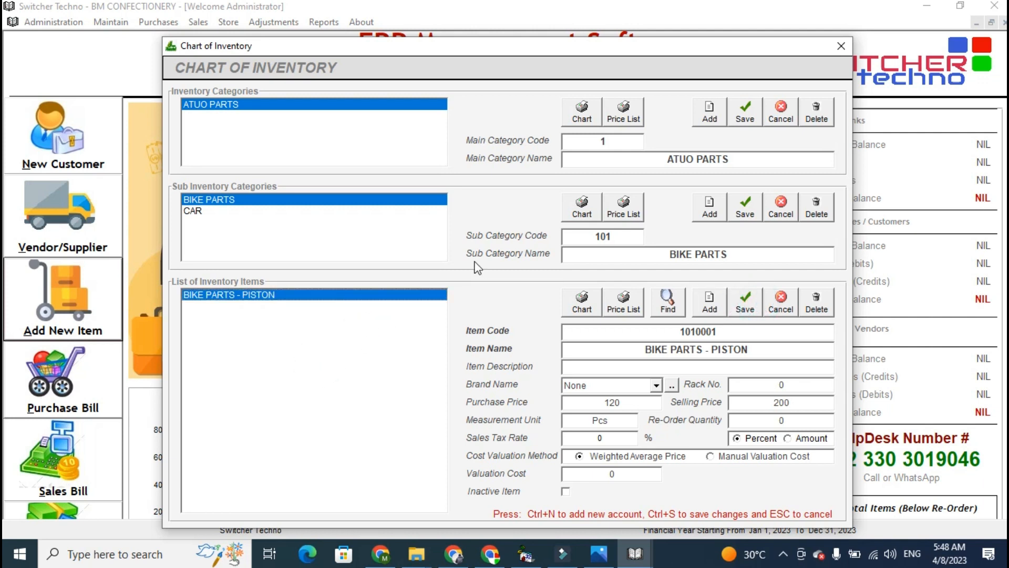
click(841, 47)
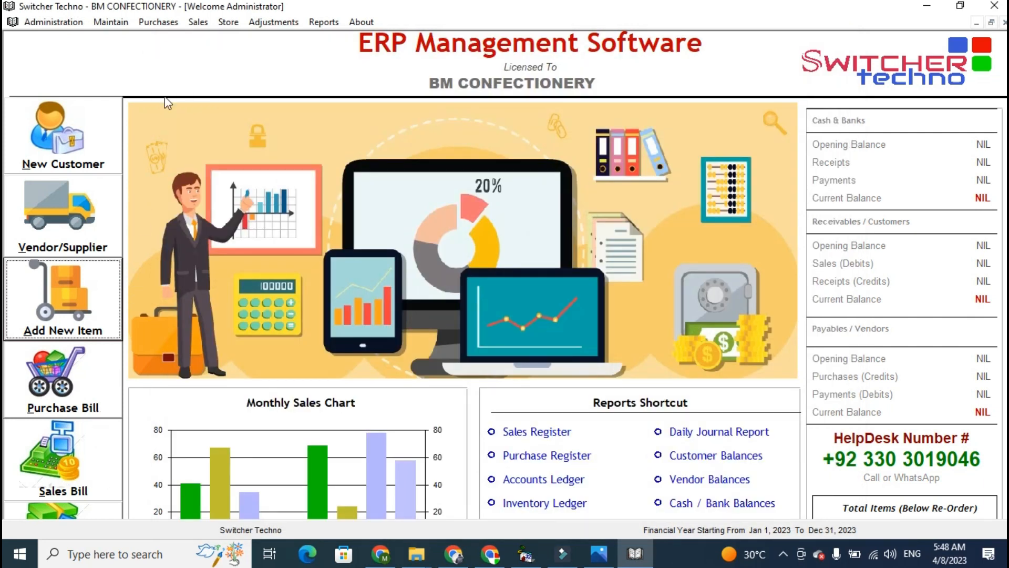
Step: Open the purchase order form and choose AHMED CHEMICALS as the vendor
click(157, 23)
mouse_move(118, 27)
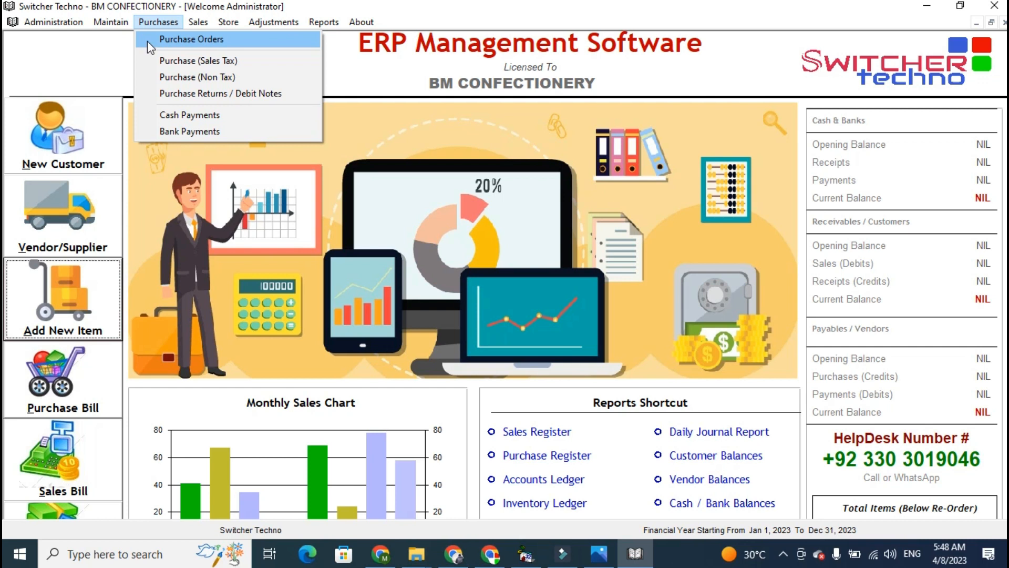
click(206, 41)
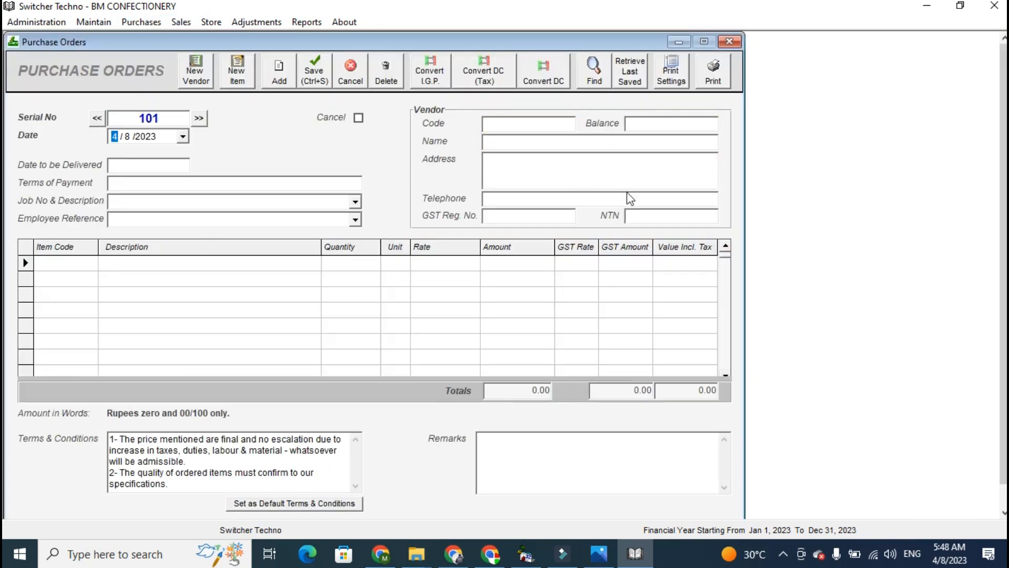
click(571, 122)
text(a)
key(Down)
key(Return)
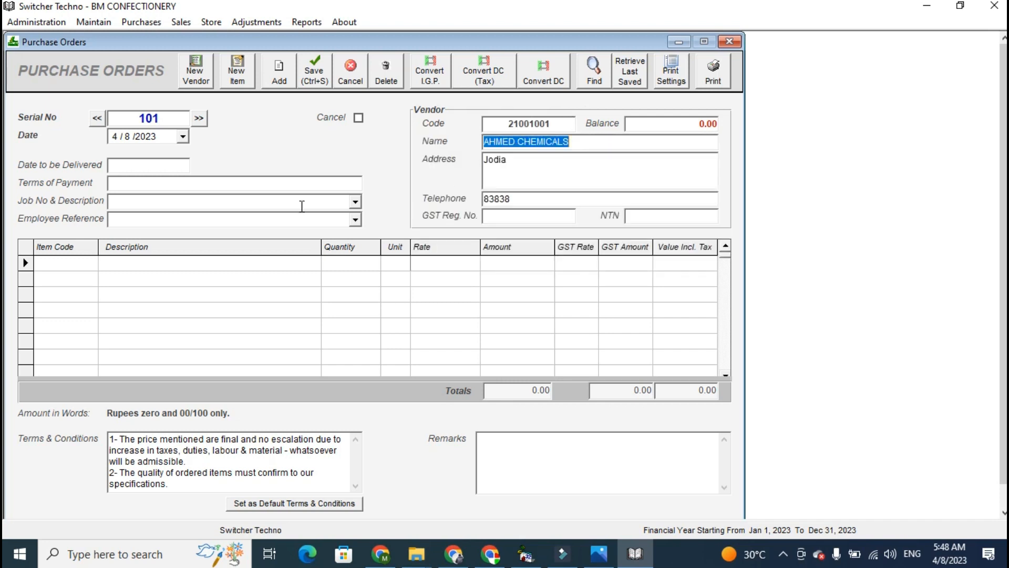
Step: Set the purchase order's delivery date to 4/9/2023 and its terms of payment to CASH
click(137, 167)
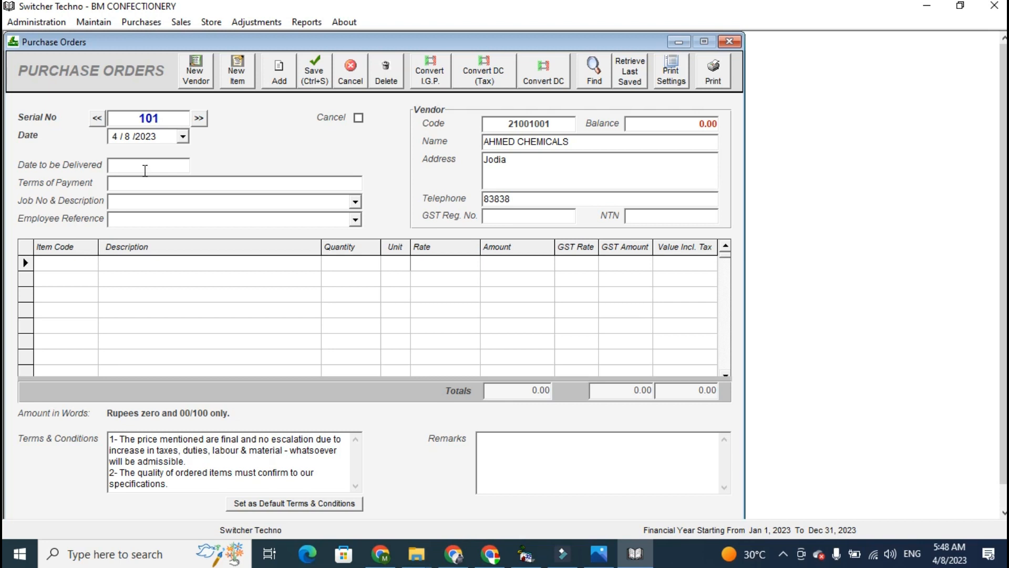
text(4/9/2023)
click(145, 184)
text(CASH)
Step: Add BIKE PARTS - PISTON as the first order line with a quantity of 200 at the rate of 120
click(80, 269)
text(1)
key(Down)
key(Return)
key(Return)
text(200)
key(Return)
key(Return)
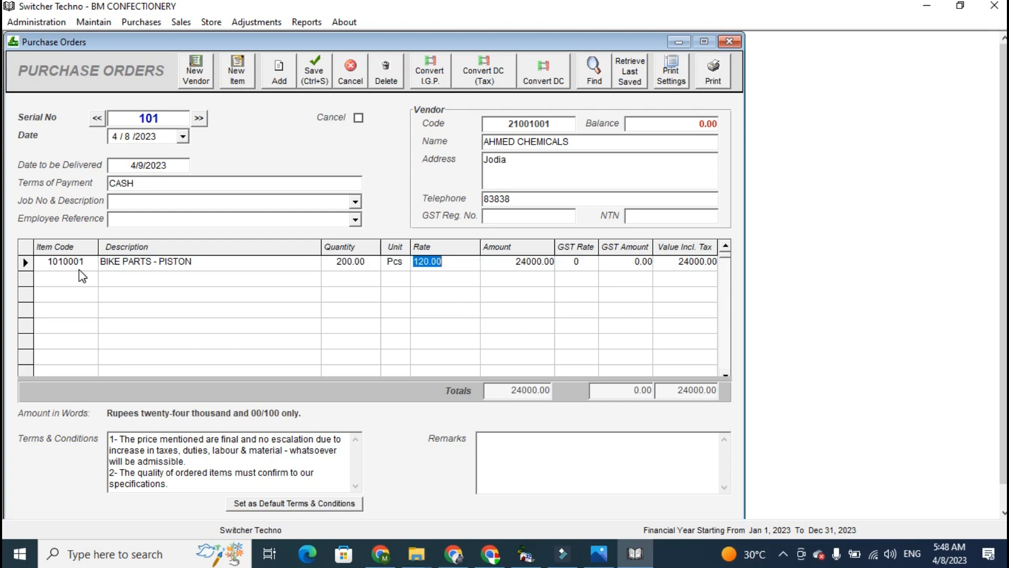
key(Return)
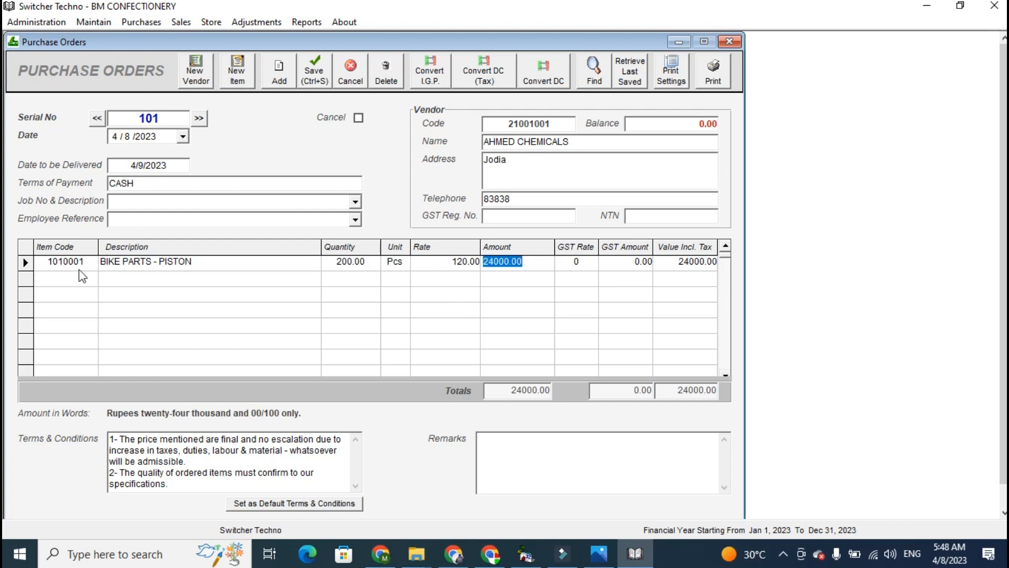
Step: Set the GST rate of the piston order line to 17
key(Return)
text(1)
key(Return)
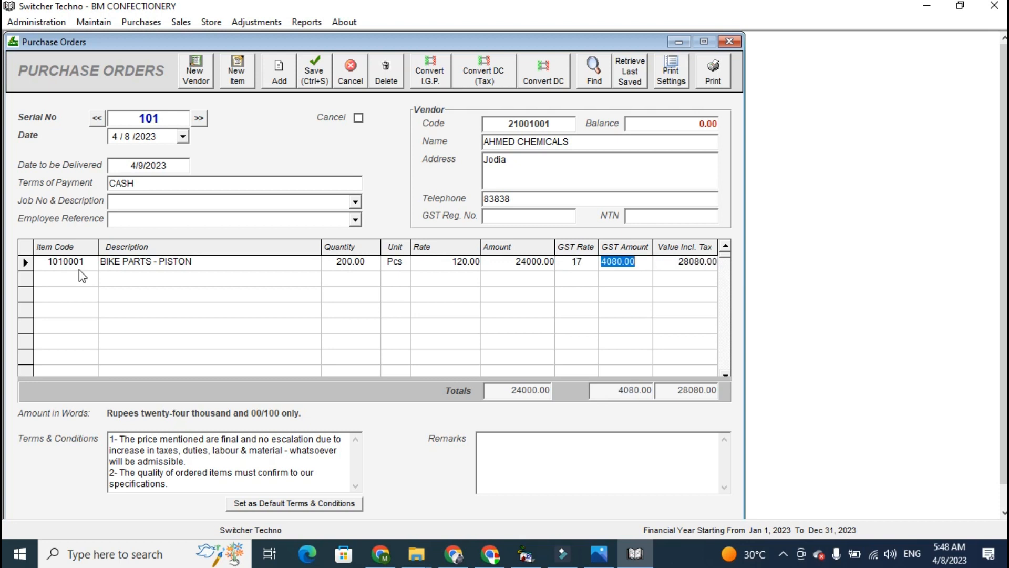
key(Return)
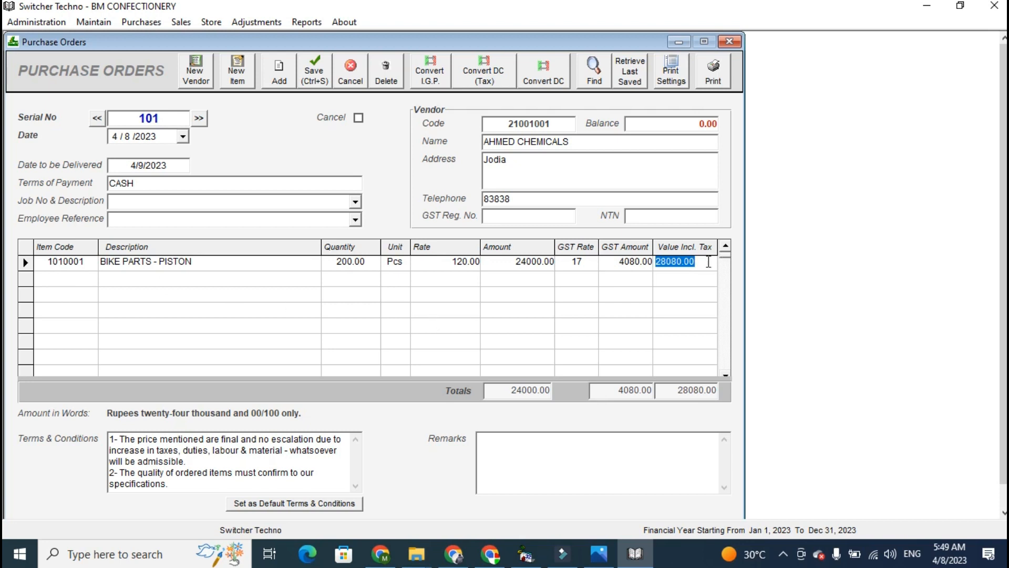
Step: Preview the purchase order's printout, open the print options, and close the preview without printing
click(713, 73)
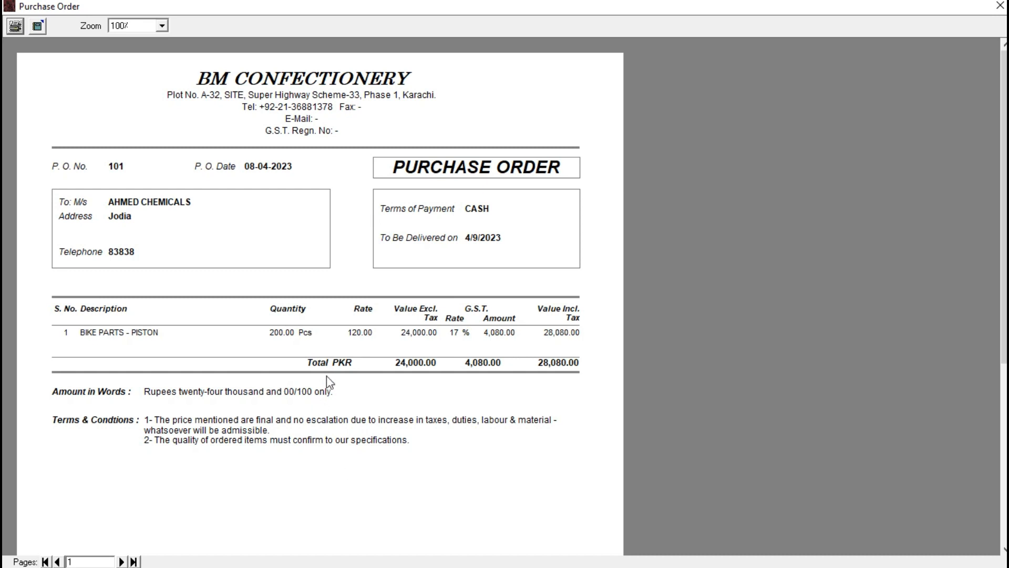
click(14, 26)
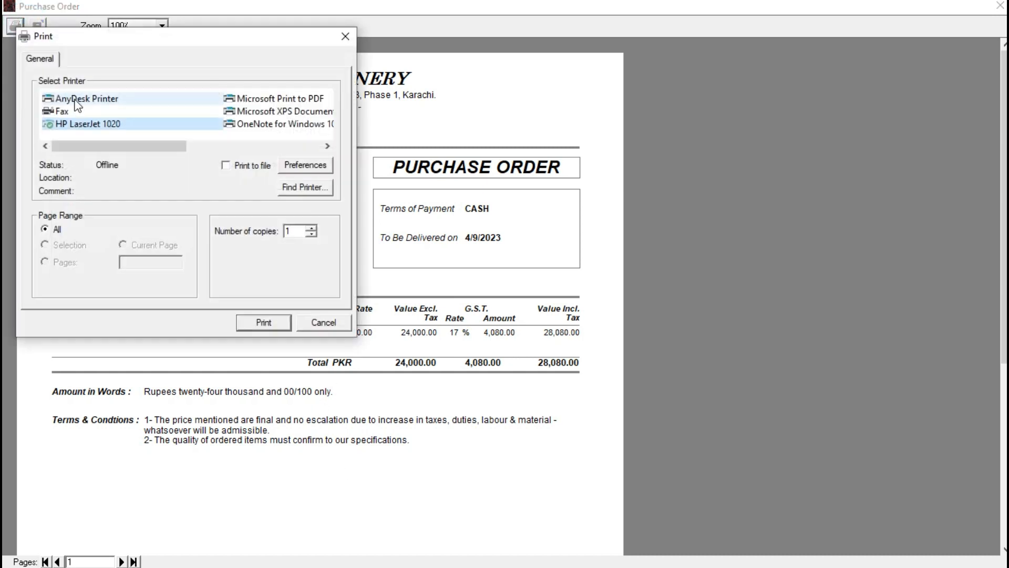
click(336, 323)
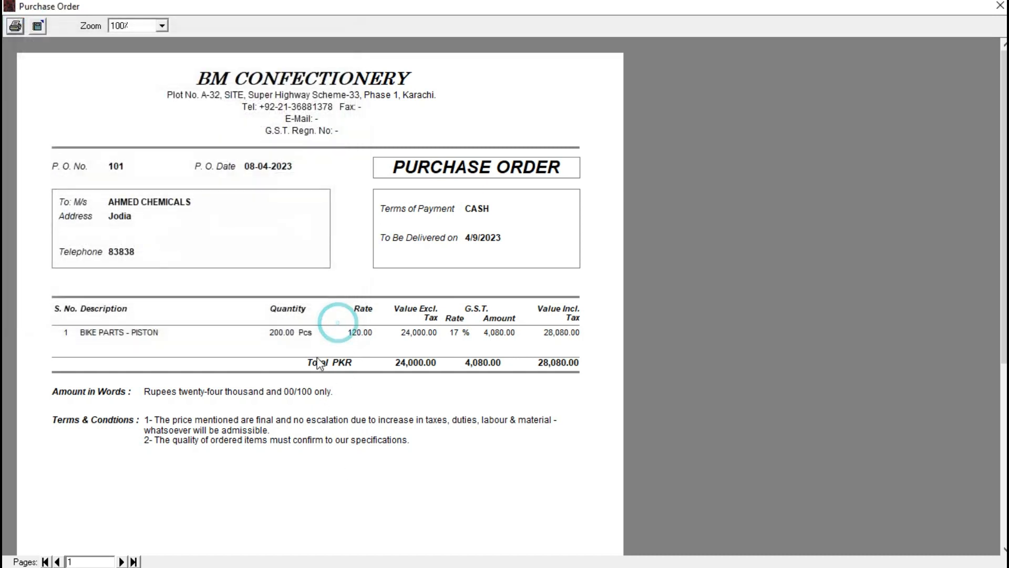
click(1001, 6)
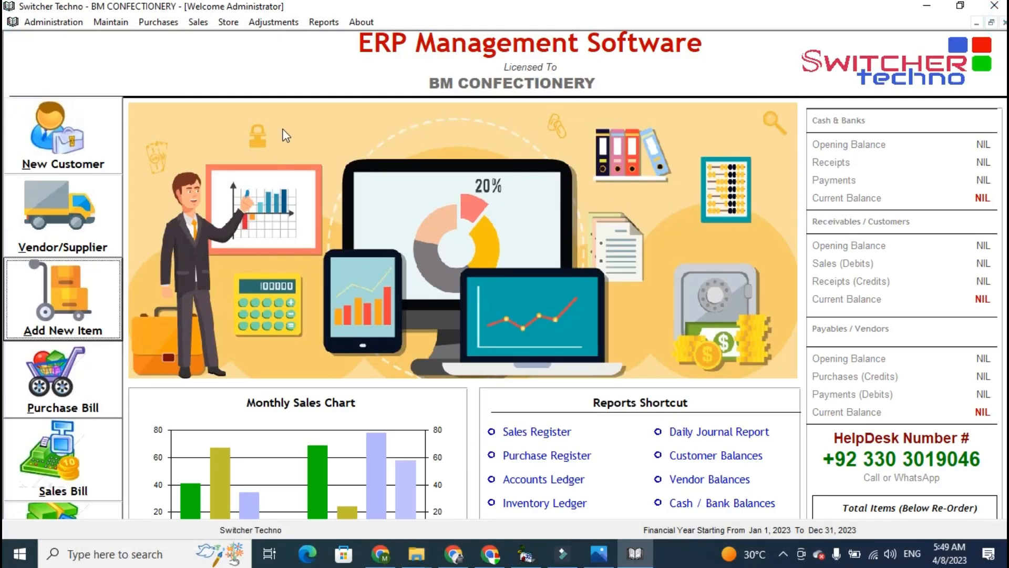
Step: Display the purchase orders tracking report for all orders and close it after checking the piston order's supplied quantity and balance
click(324, 21)
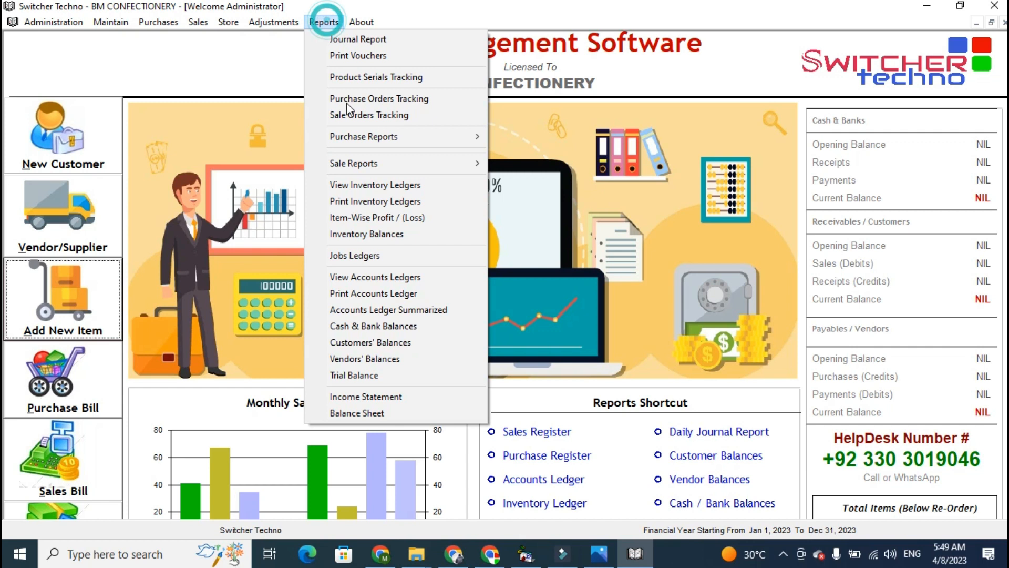
click(378, 103)
click(665, 108)
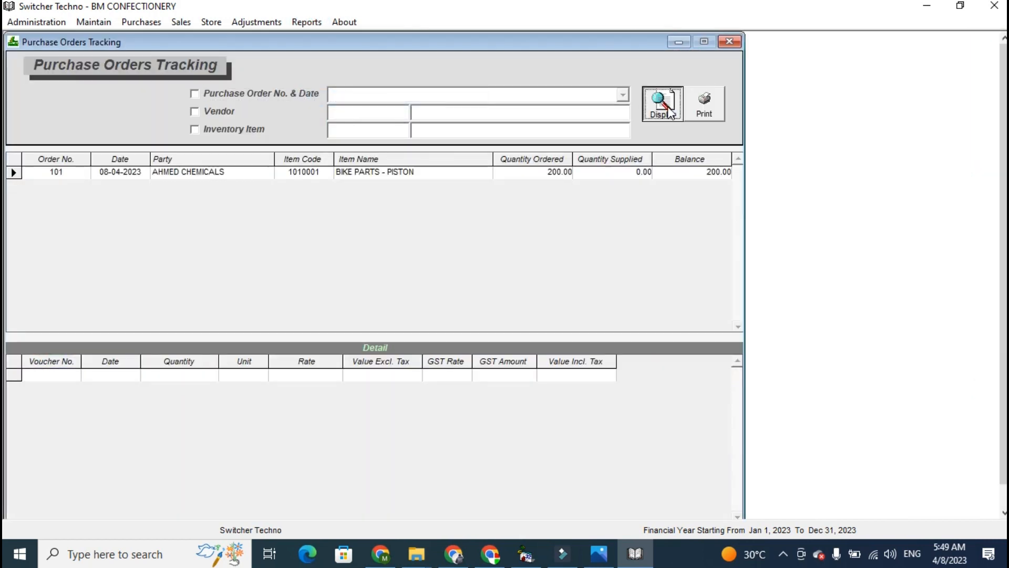
click(655, 113)
click(653, 115)
click(729, 42)
Step: Reopen the saved AHMED CHEMICALS purchase order and convert it into a non-tax purchase bill
click(158, 22)
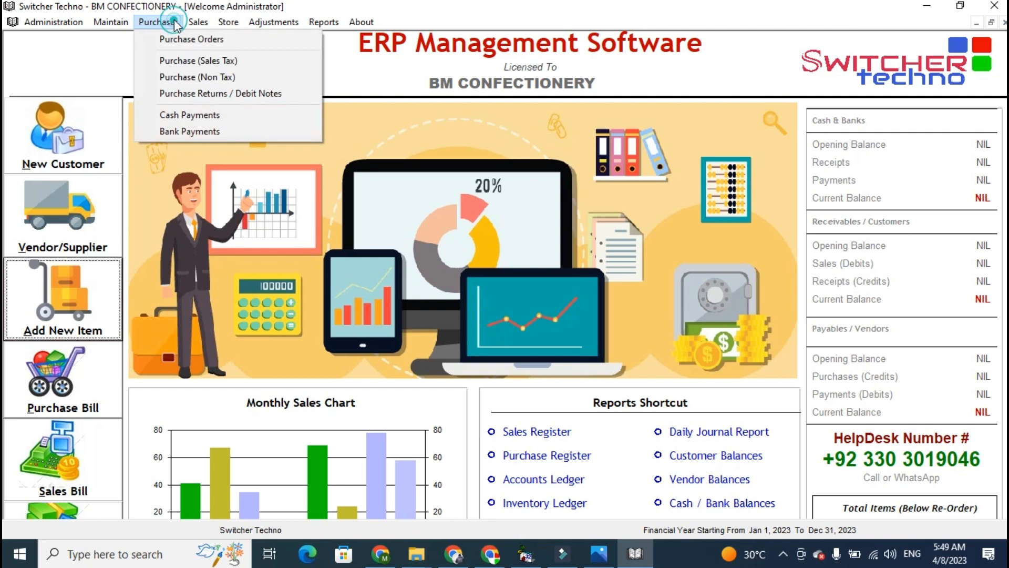
click(175, 42)
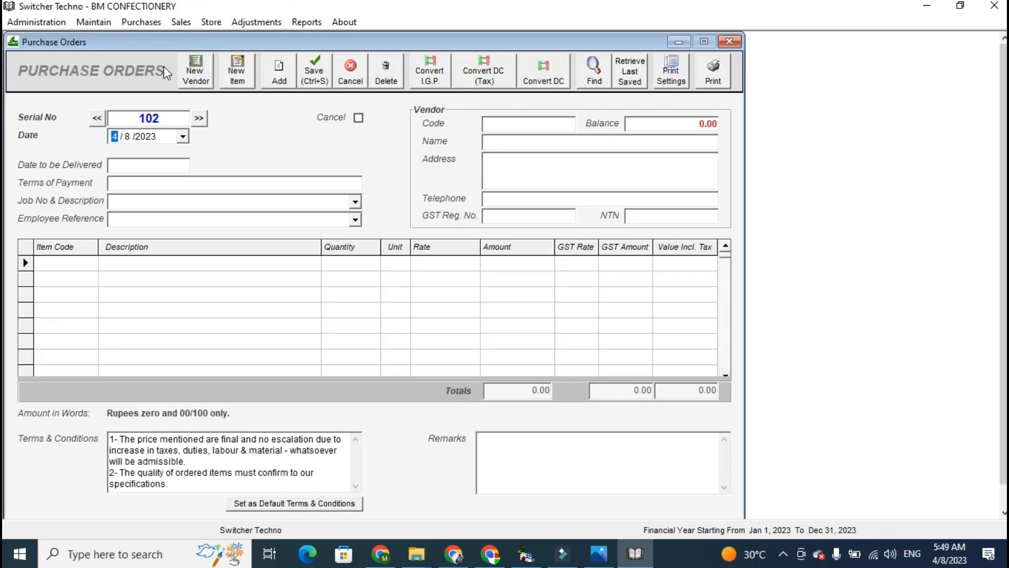
click(97, 118)
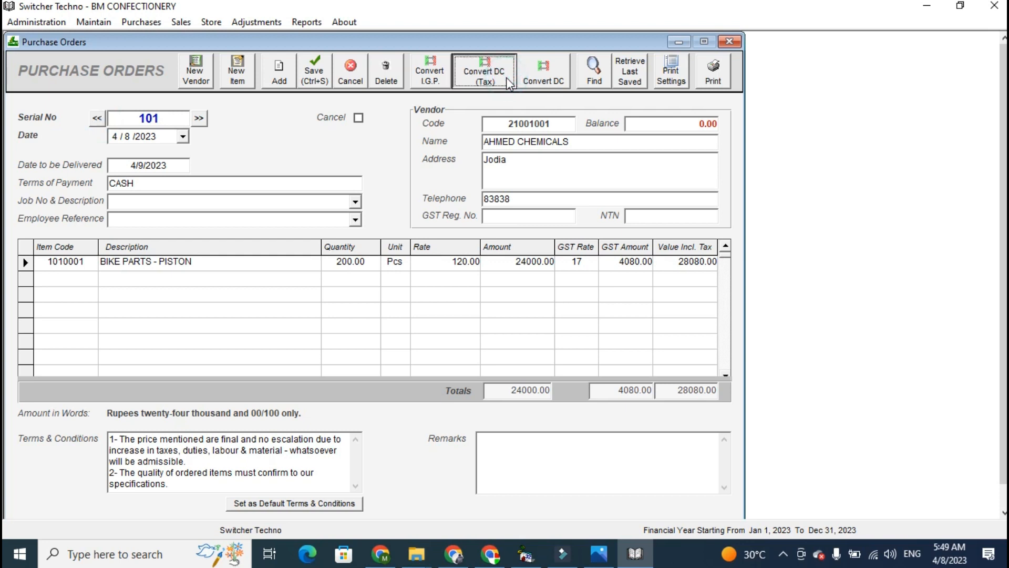
click(539, 83)
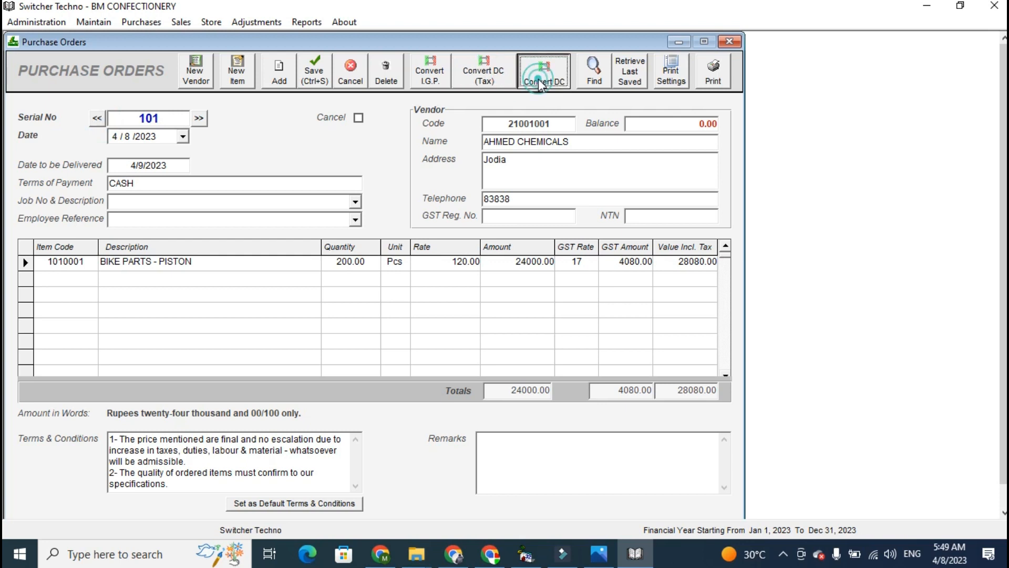
click(498, 83)
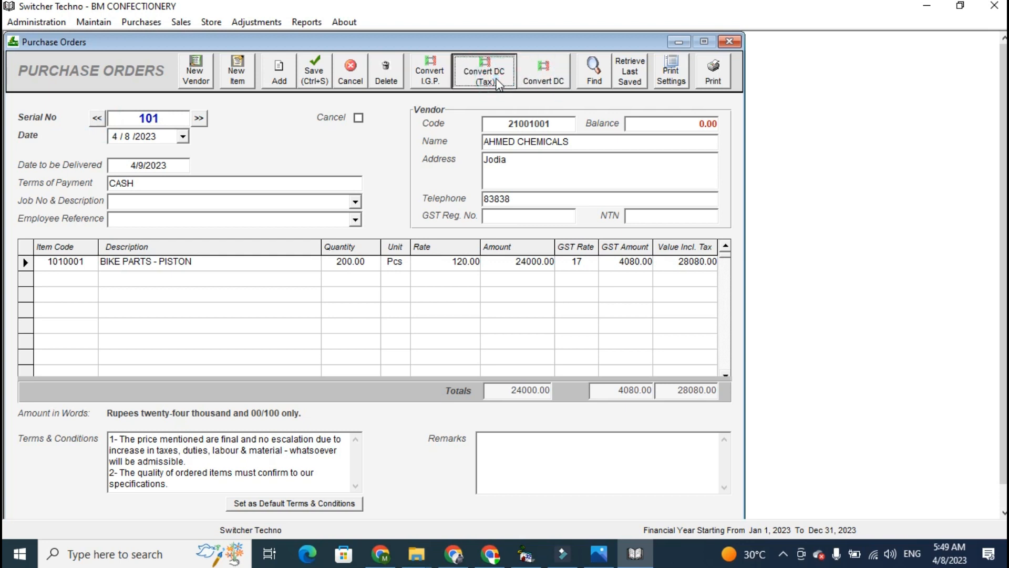
click(528, 79)
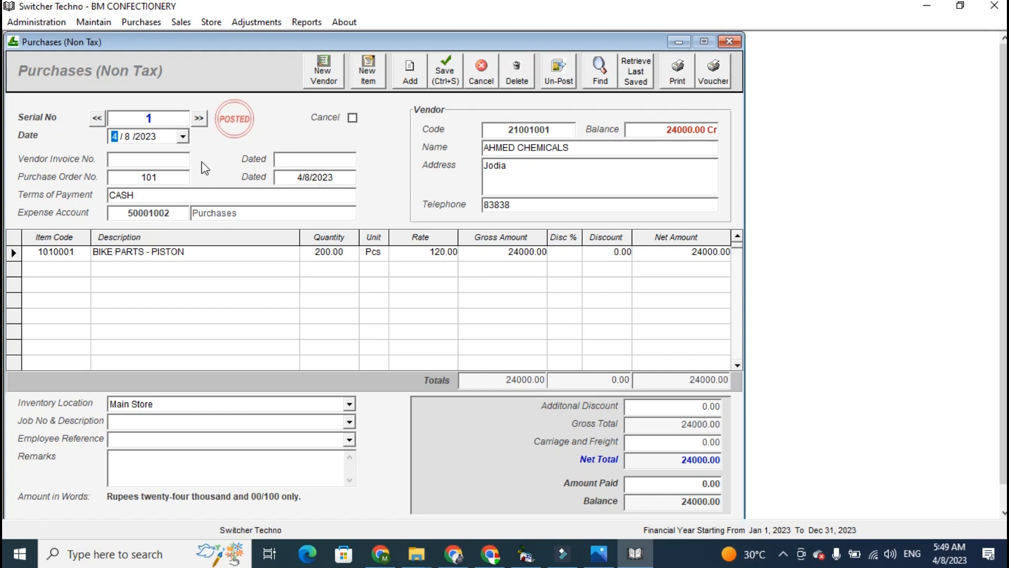
Step: Enter 93939 as the vendor invoice number and set the piston line's quantity to 150 on the purchase bill
click(176, 158)
text(93939)
click(320, 179)
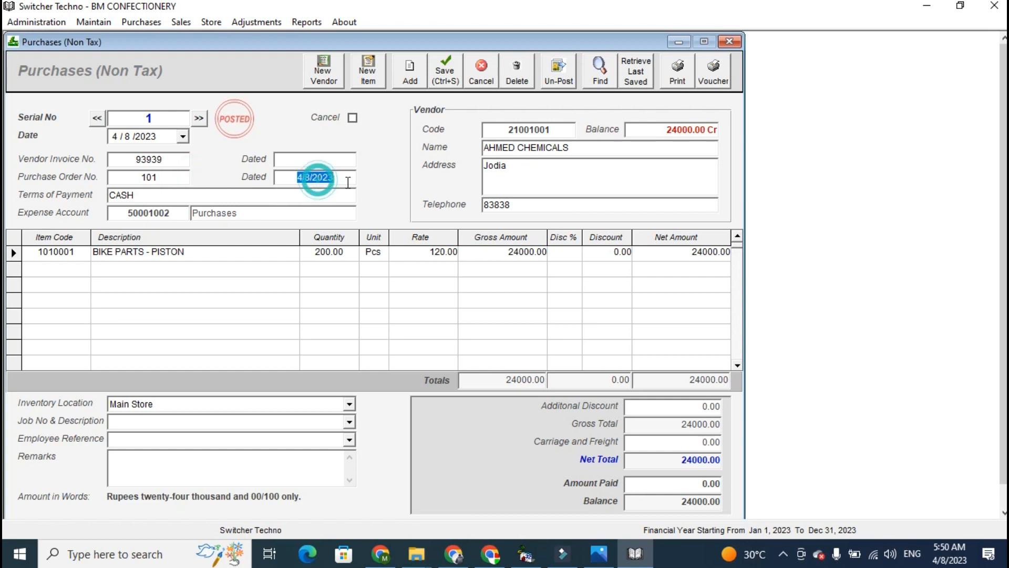
click(349, 251)
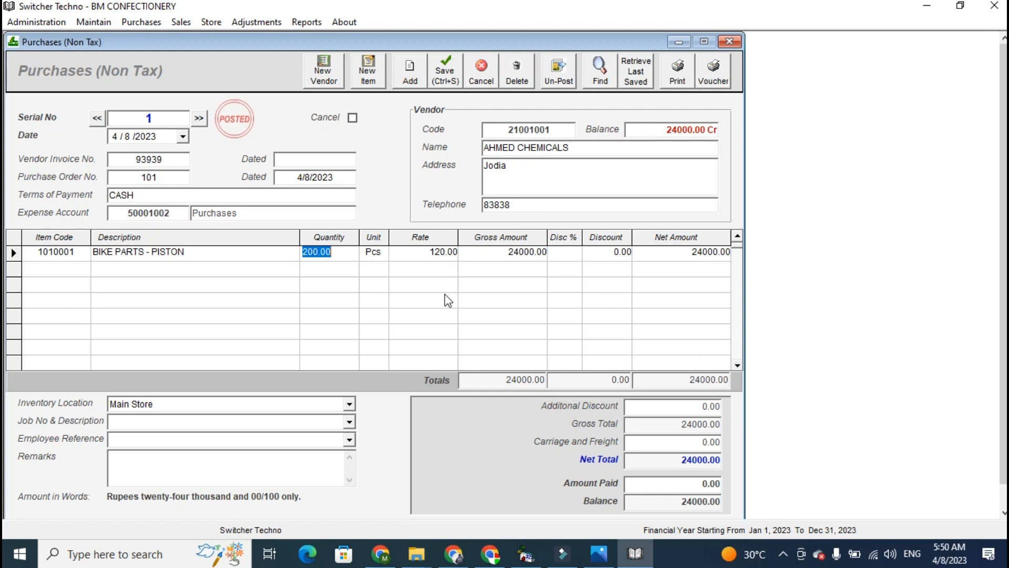
text(150)
key(Tab)
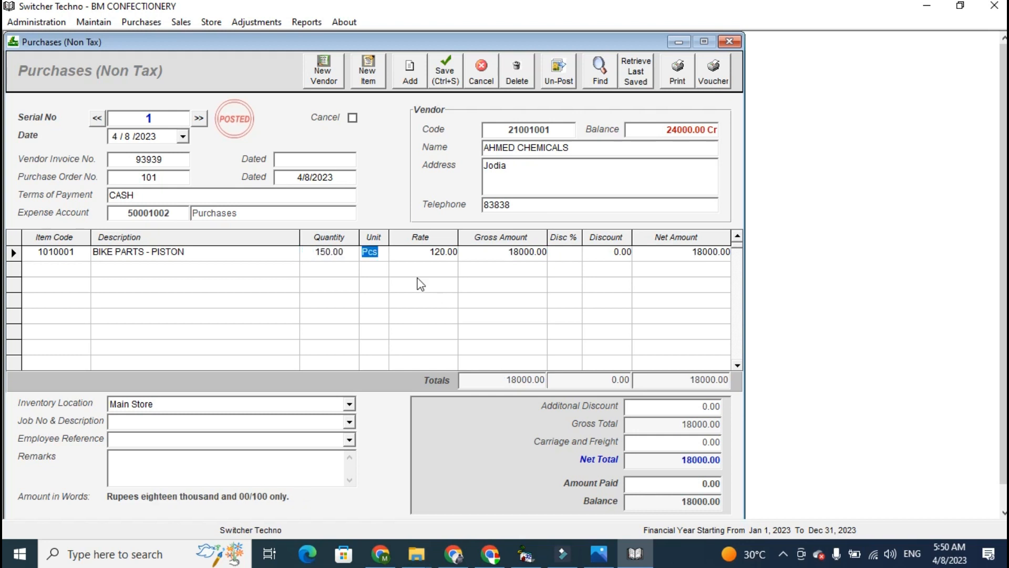
click(341, 253)
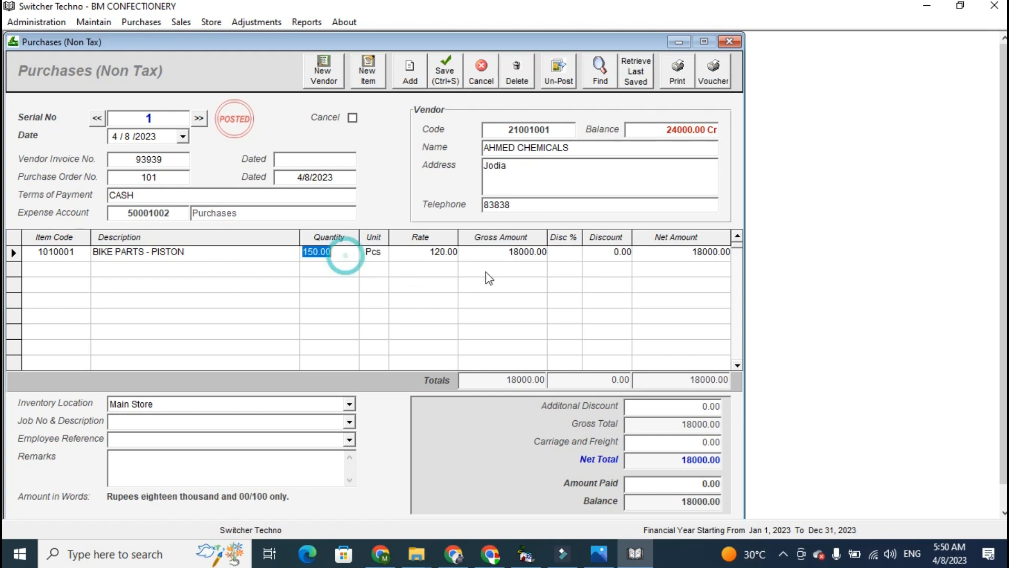
click(526, 253)
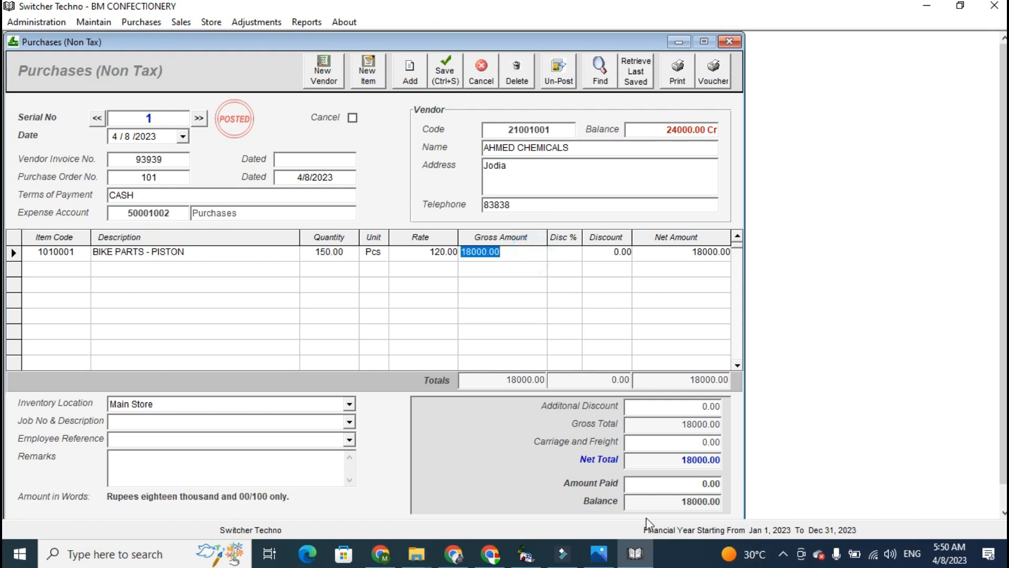
Step: Set the purchase bill's amount paid to 10000 and try to print the bill
click(689, 483)
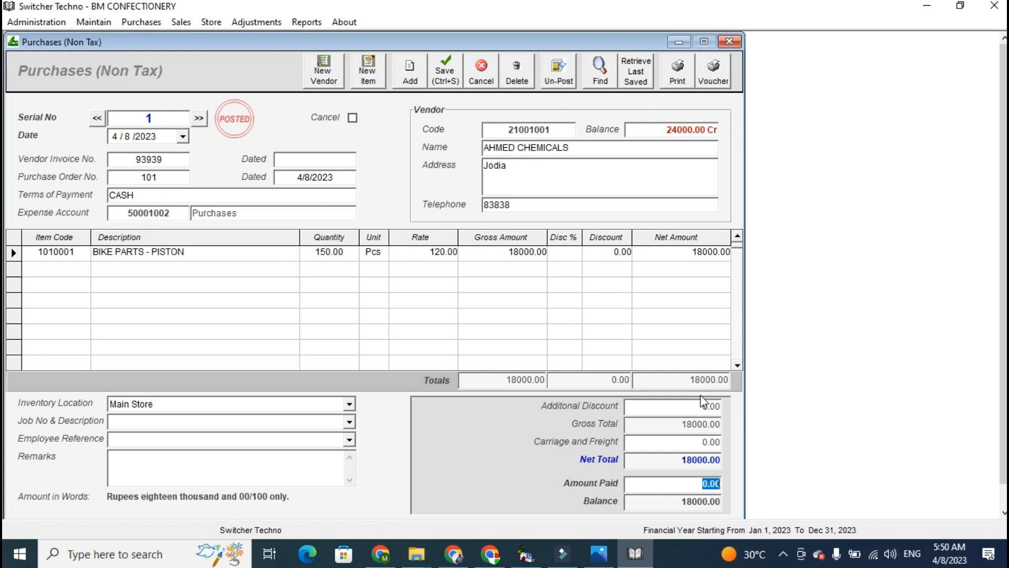
text(10000)
click(685, 508)
click(677, 78)
key(Return)
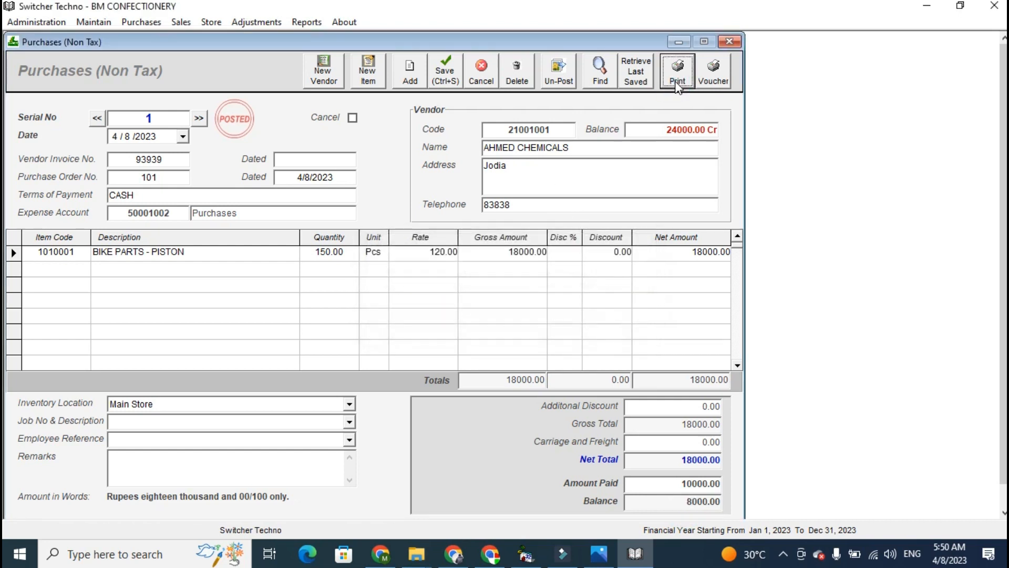
Step: Set the purchase bill's amount paid to 18000, preview its printed invoice, and close the preview without printing
click(680, 483)
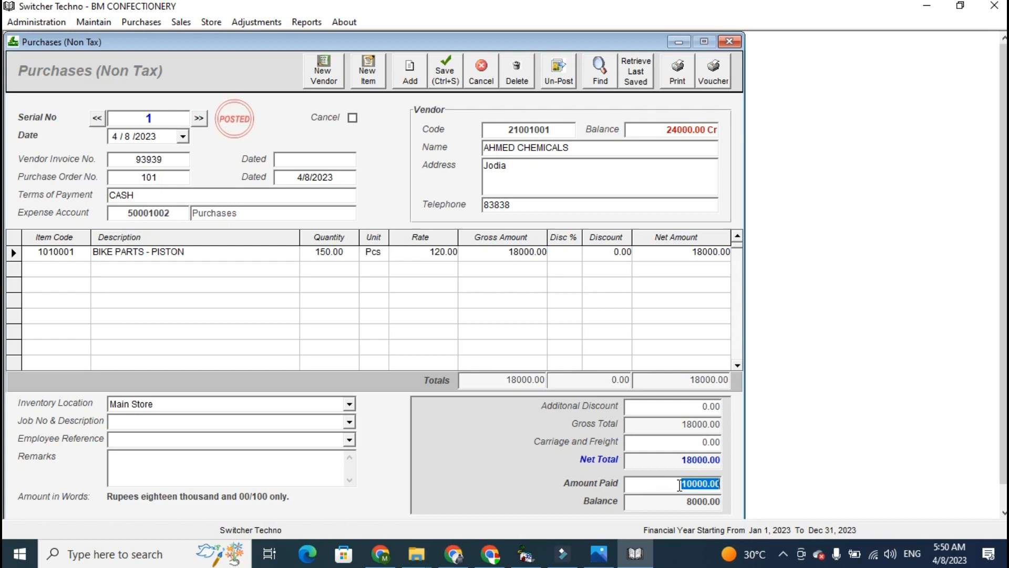
text(18000)
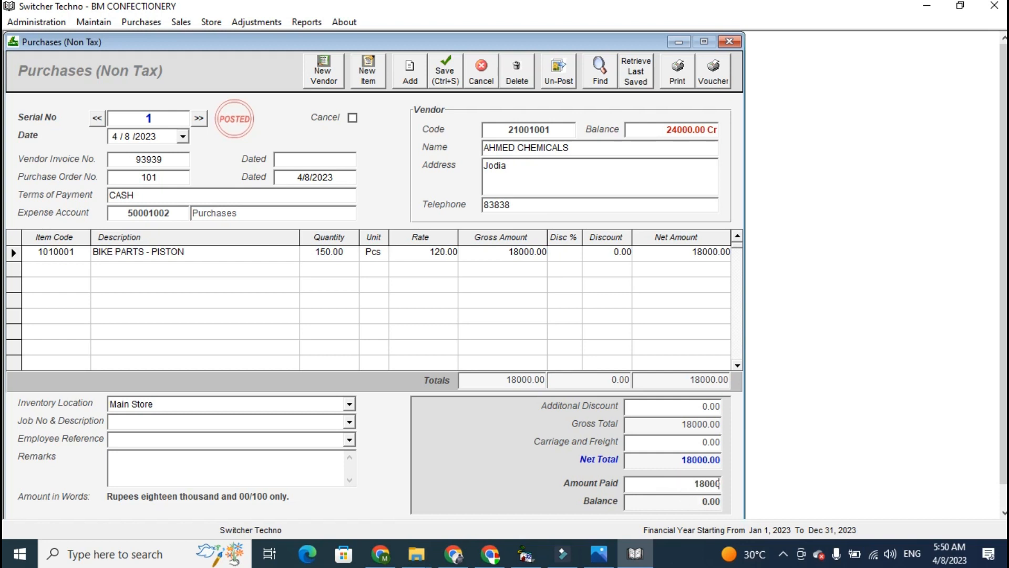
click(683, 77)
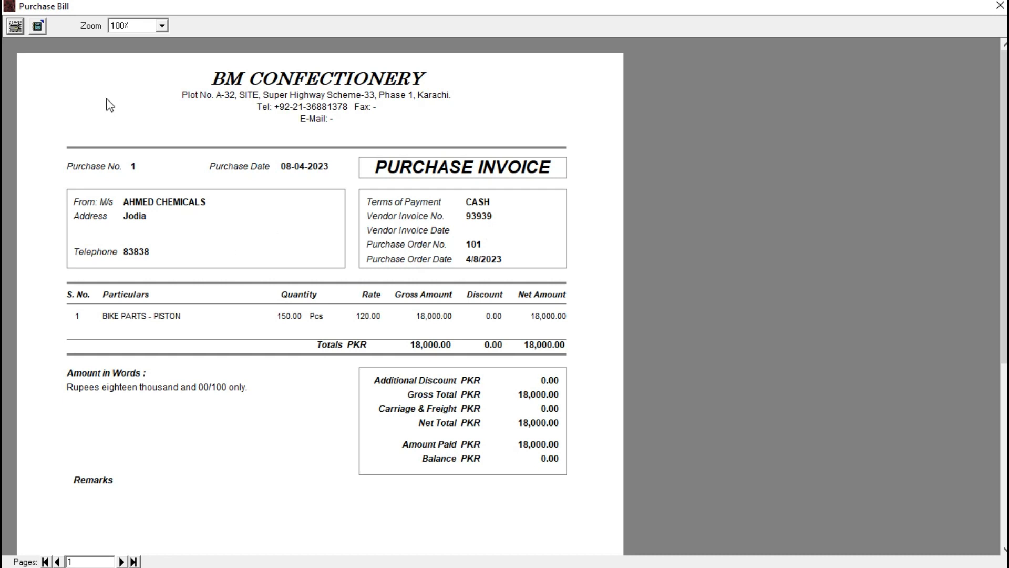
click(23, 32)
click(257, 321)
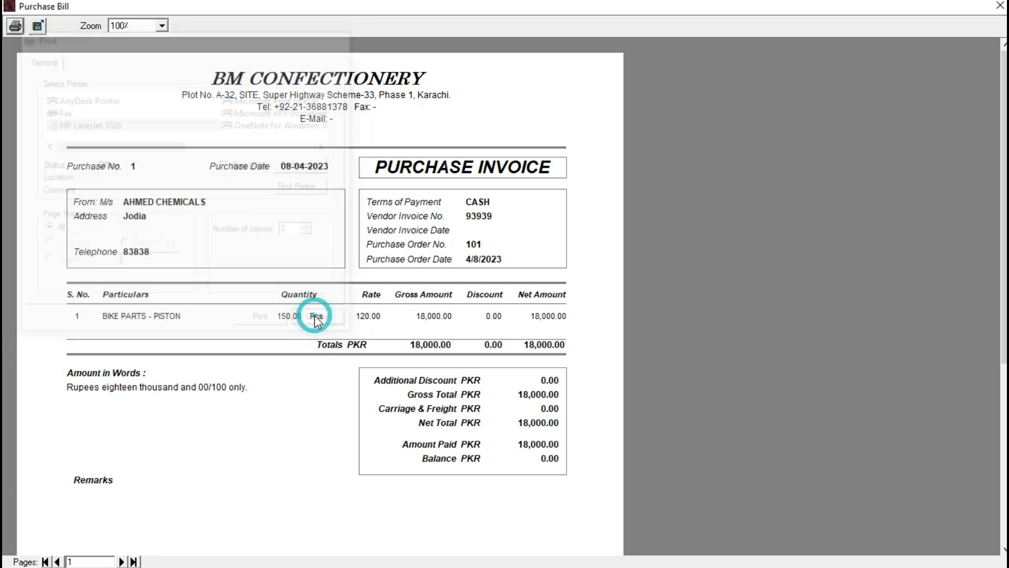
click(999, 5)
Step: Display the purchase orders tracking report, open the purchase voucher behind the piston order's supply, and close all open forms
click(306, 22)
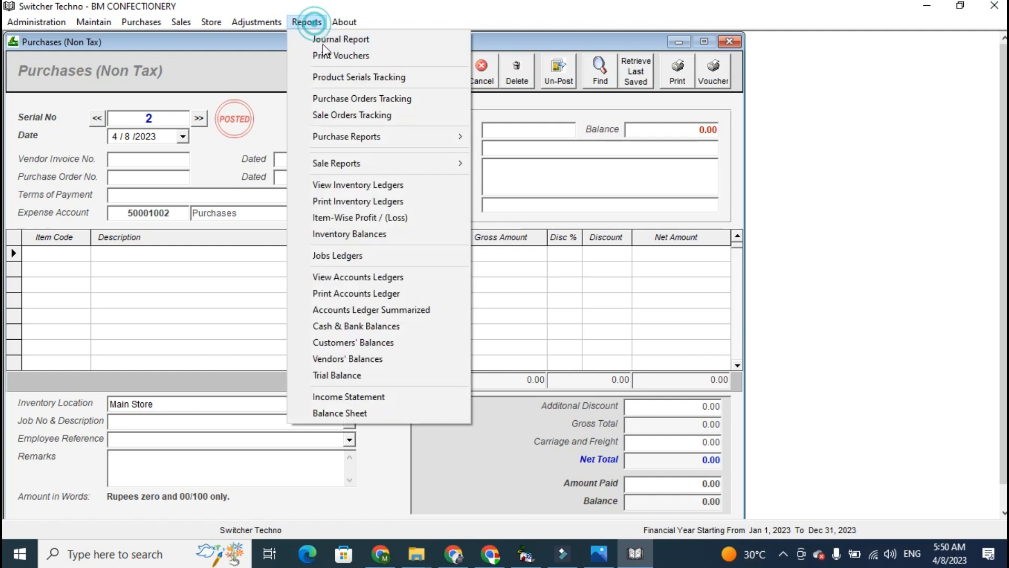
click(351, 99)
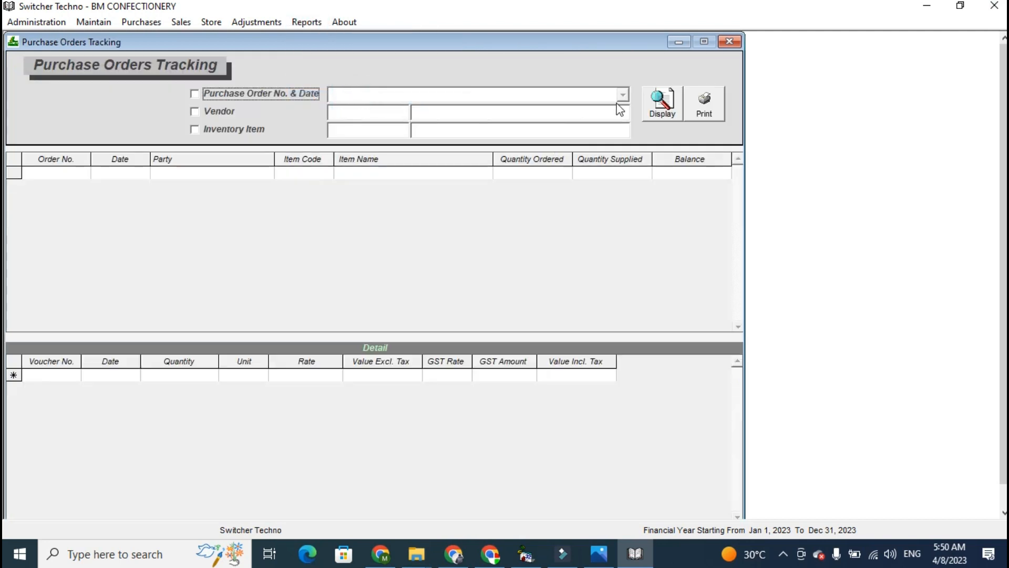
click(661, 102)
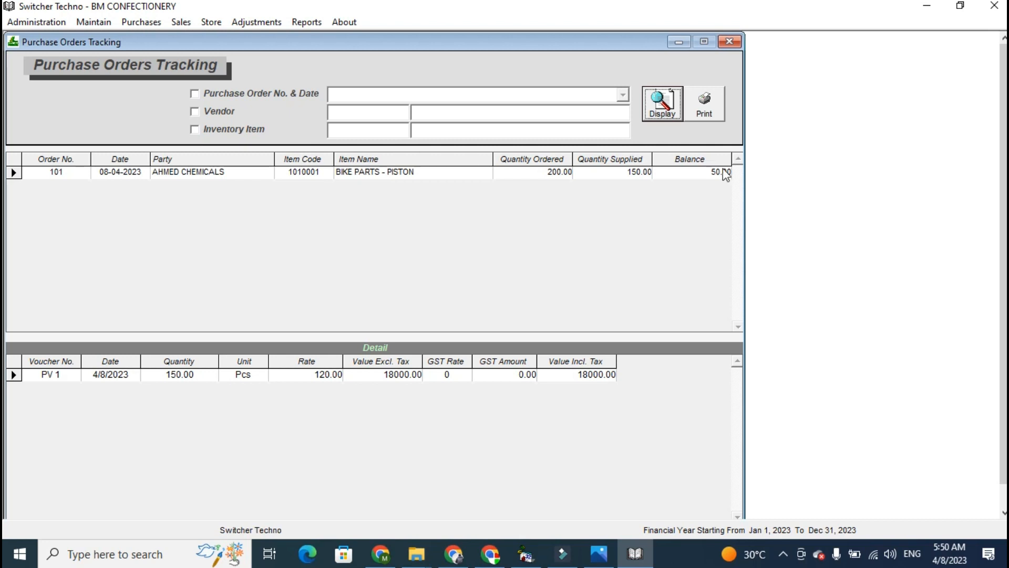
double_click(401, 376)
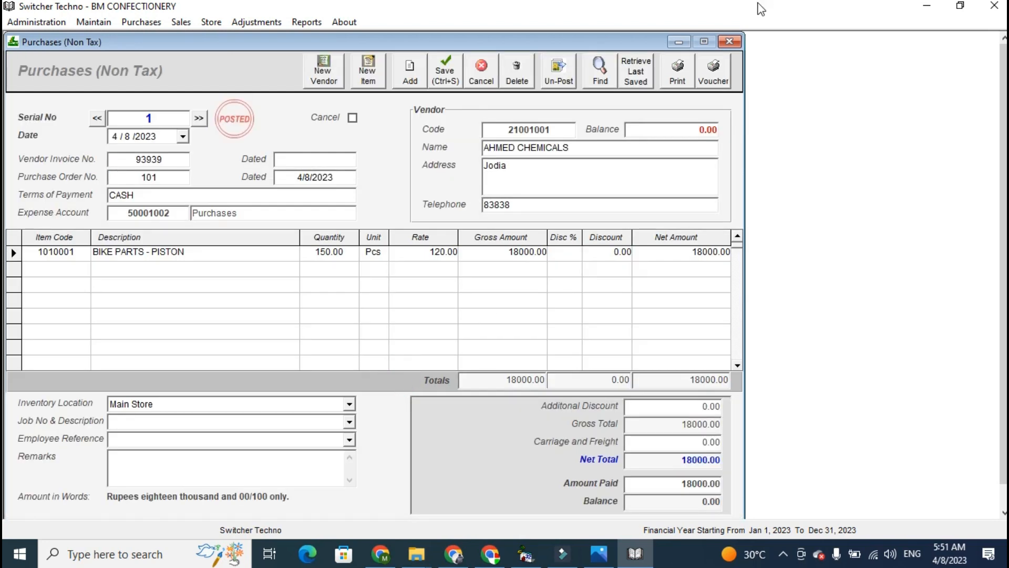
click(730, 42)
click(730, 42)
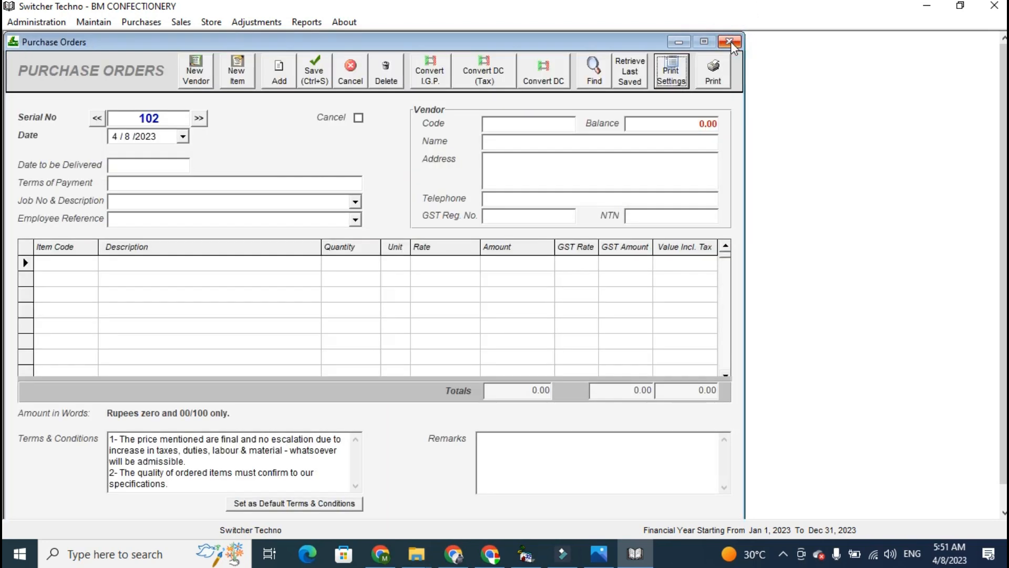
click(730, 42)
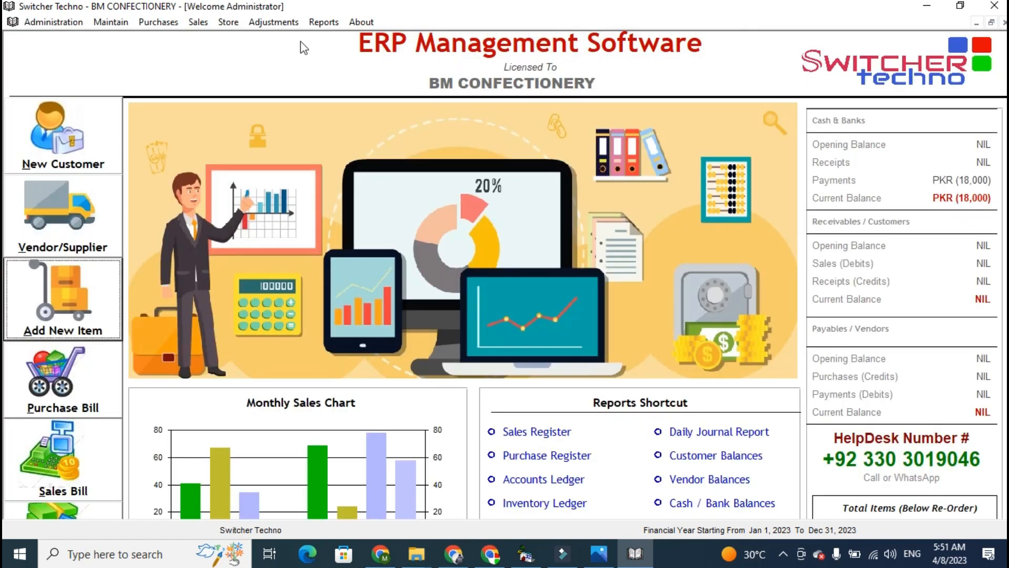
Step: Display the inventory balances for all items, open the piston item's ledger from them, and close both reports
click(323, 21)
click(365, 237)
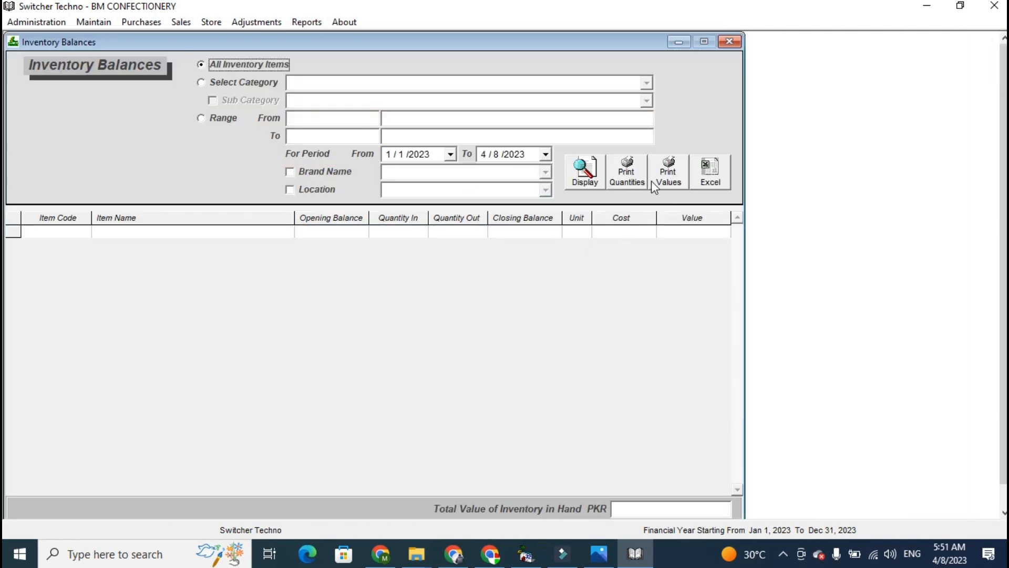
click(594, 180)
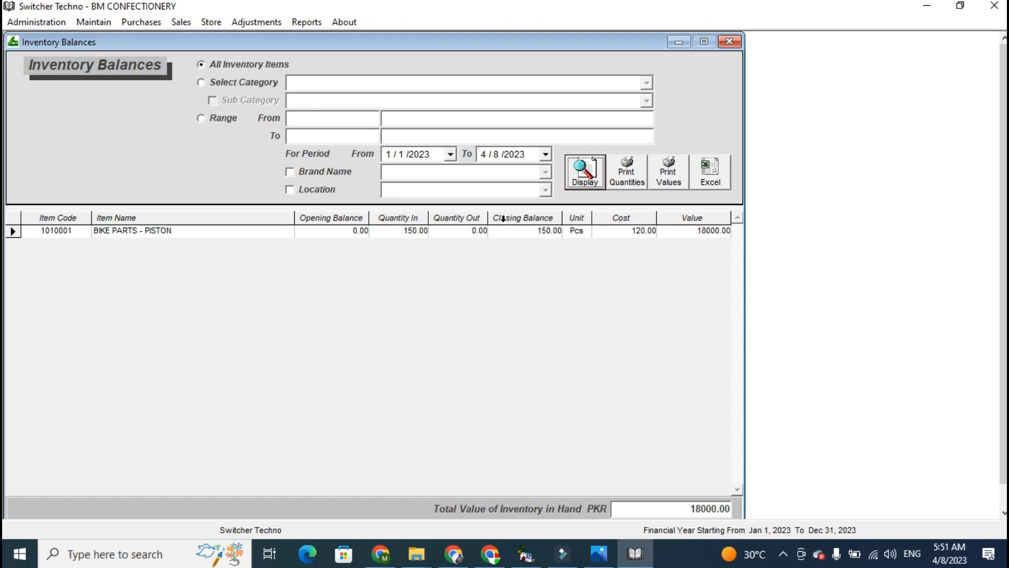
double_click(474, 230)
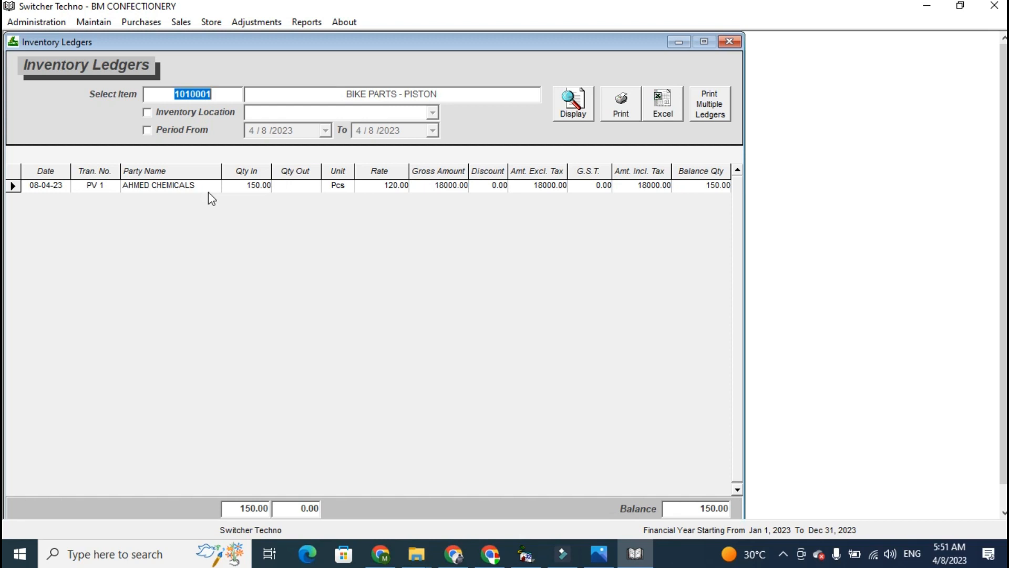
click(727, 45)
click(726, 45)
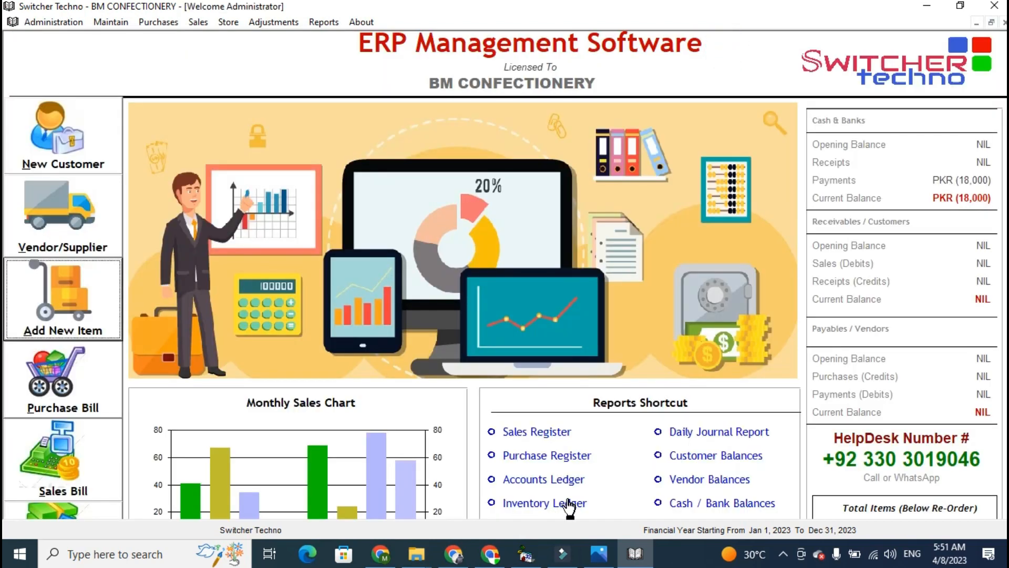
Step: Display the account ledger of AHMED CHEMICALS
click(560, 481)
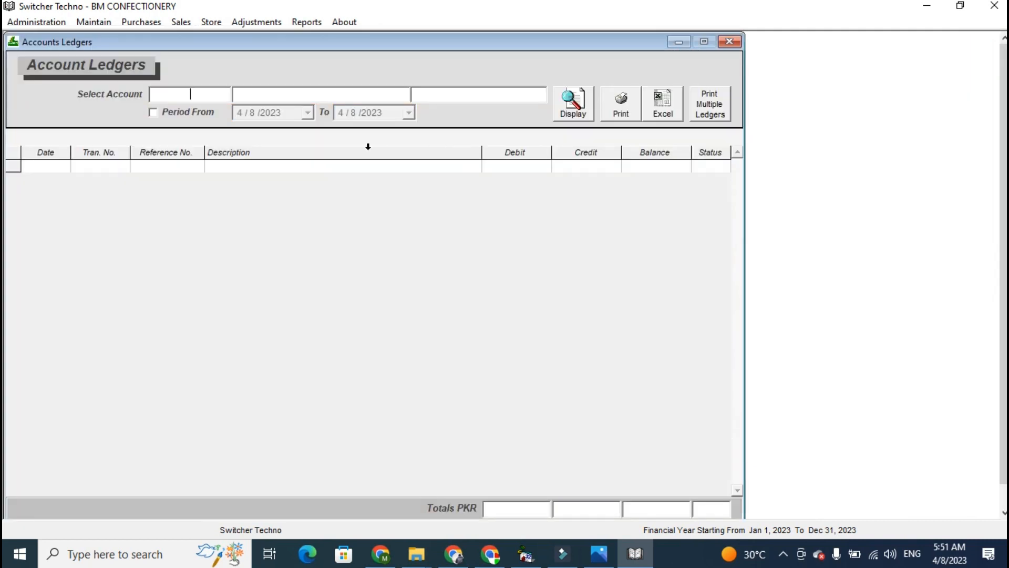
text(AHM)
key(Down)
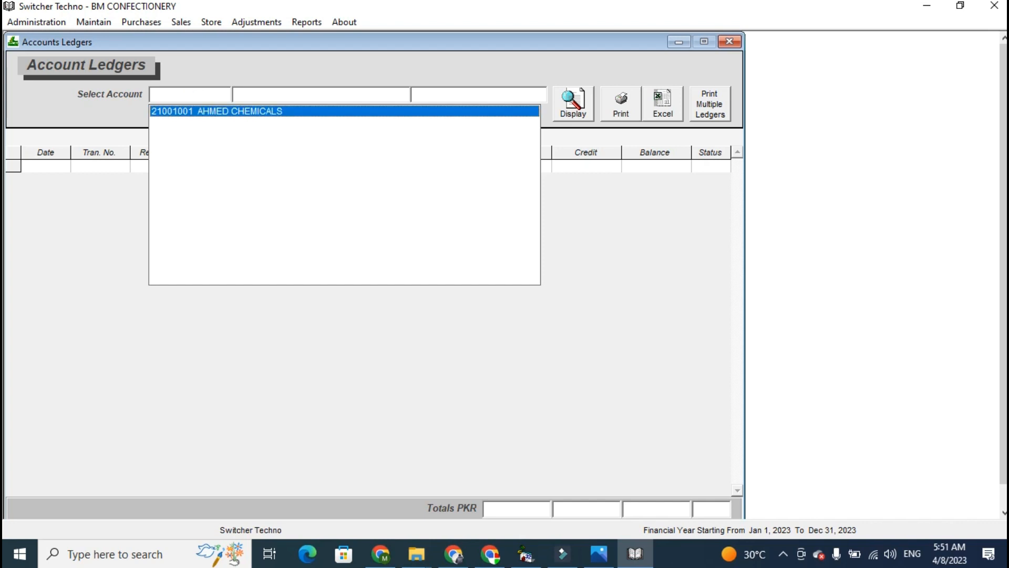
key(Return)
click(572, 112)
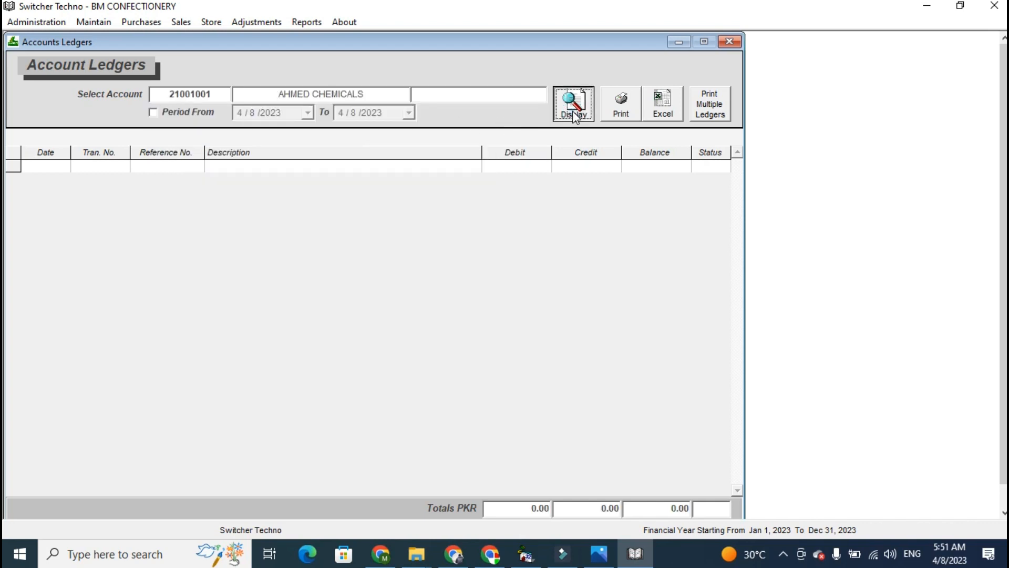
Step: Bring up purchase bill 1 in the non-tax purchases form and save it again
click(219, 92)
click(154, 25)
click(174, 81)
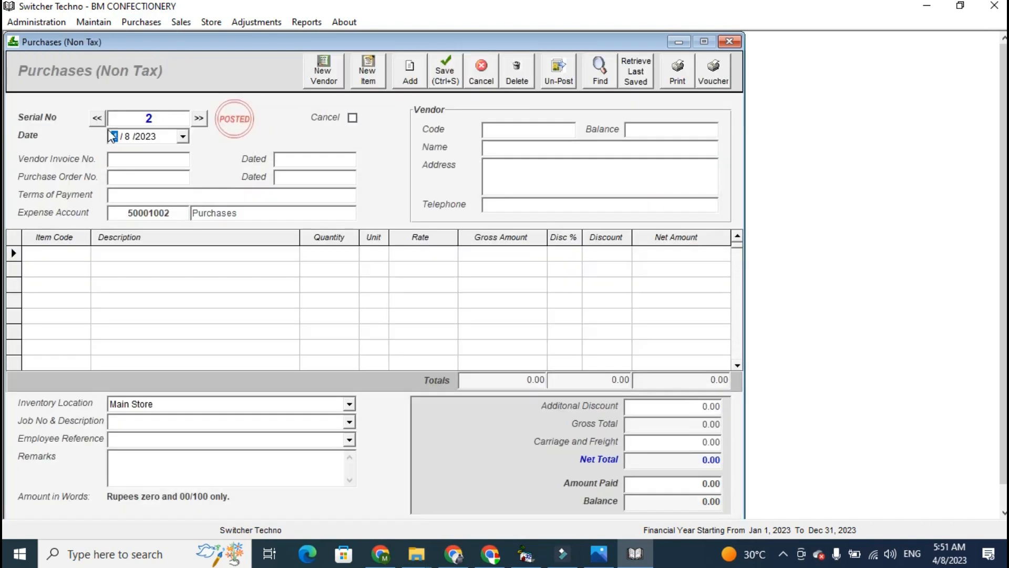
click(99, 118)
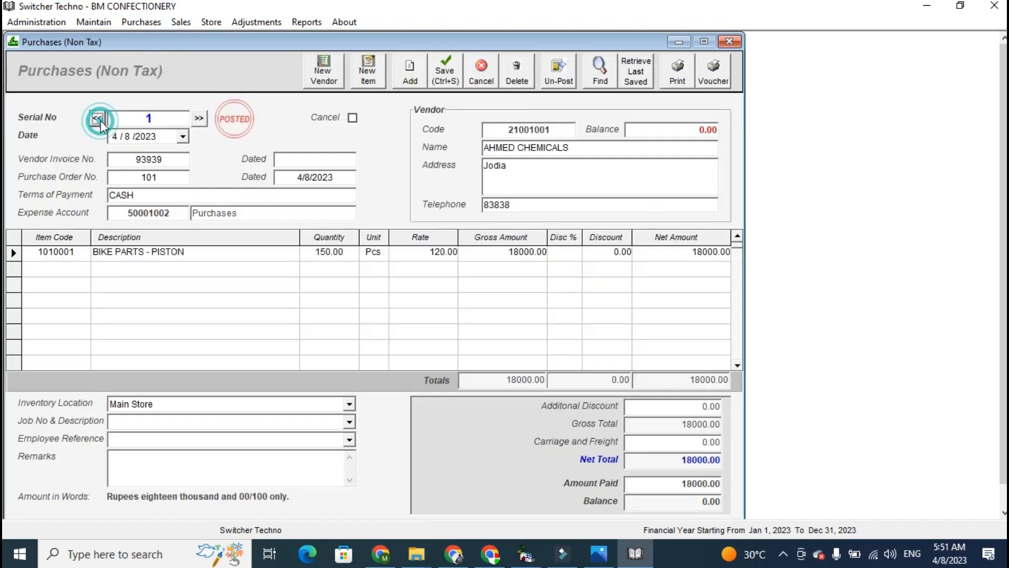
click(444, 70)
Step: Return to the accounts ledger report and refresh the AHMED CHEMICALS ledger
click(307, 22)
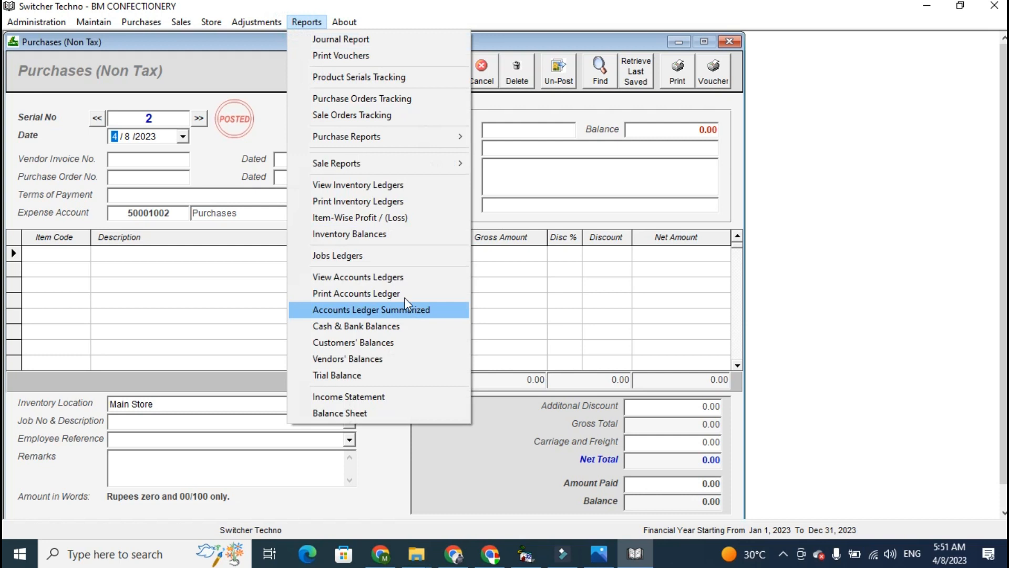
click(347, 277)
click(571, 108)
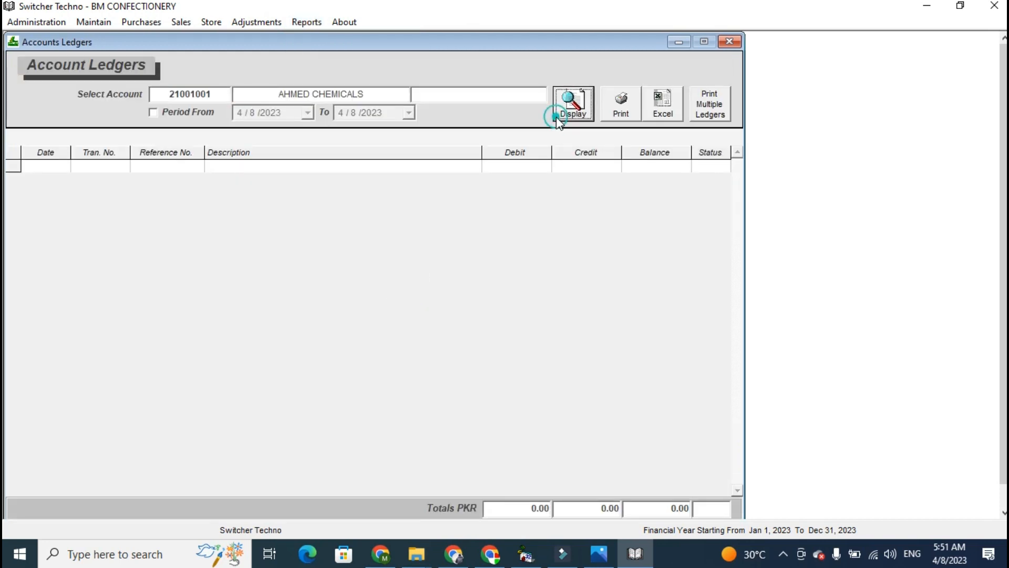
Step: Display the Cash in Hand account ledger and close all open forms
click(231, 99)
text(cash)
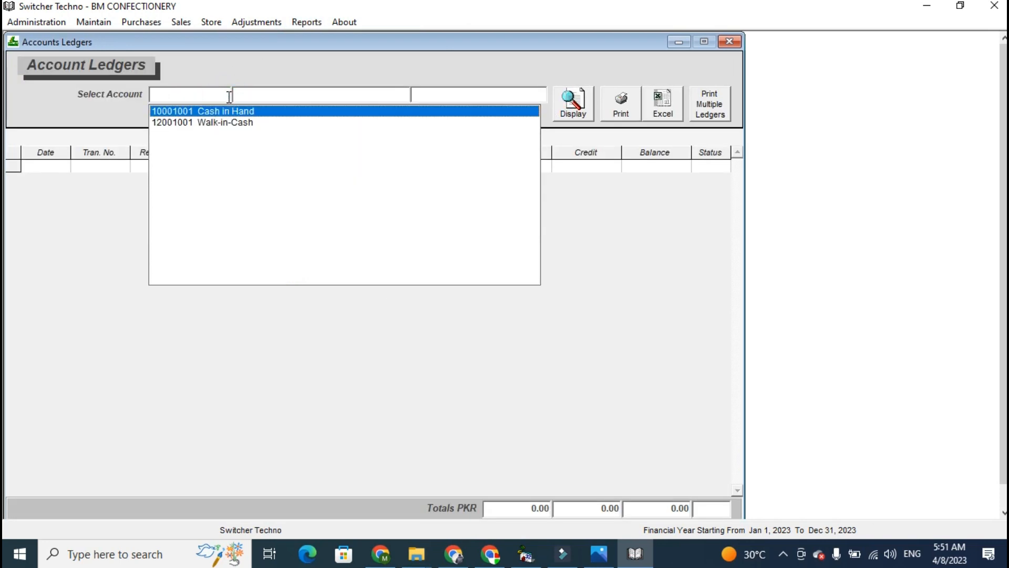
click(298, 109)
click(581, 109)
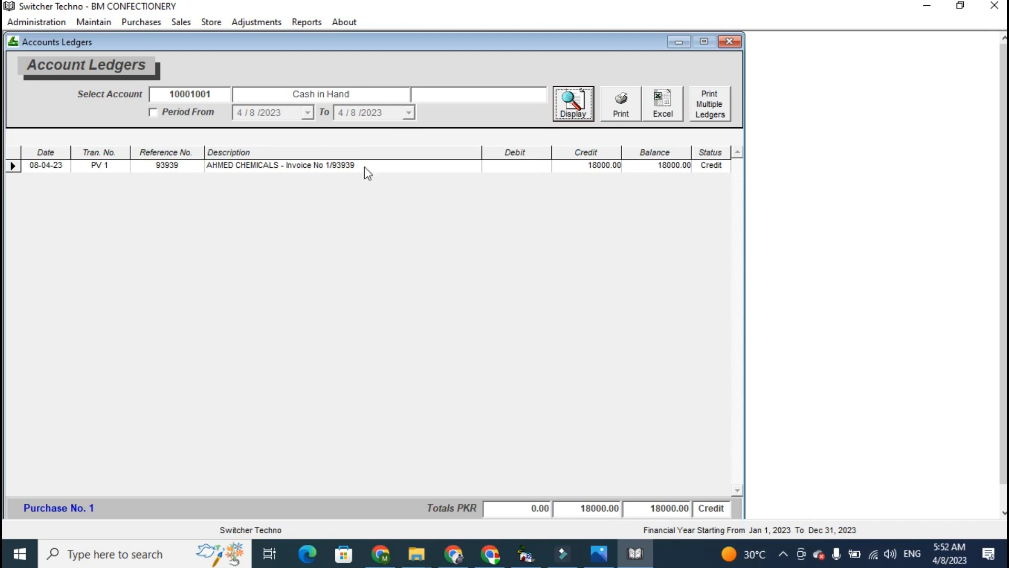
click(731, 41)
click(732, 38)
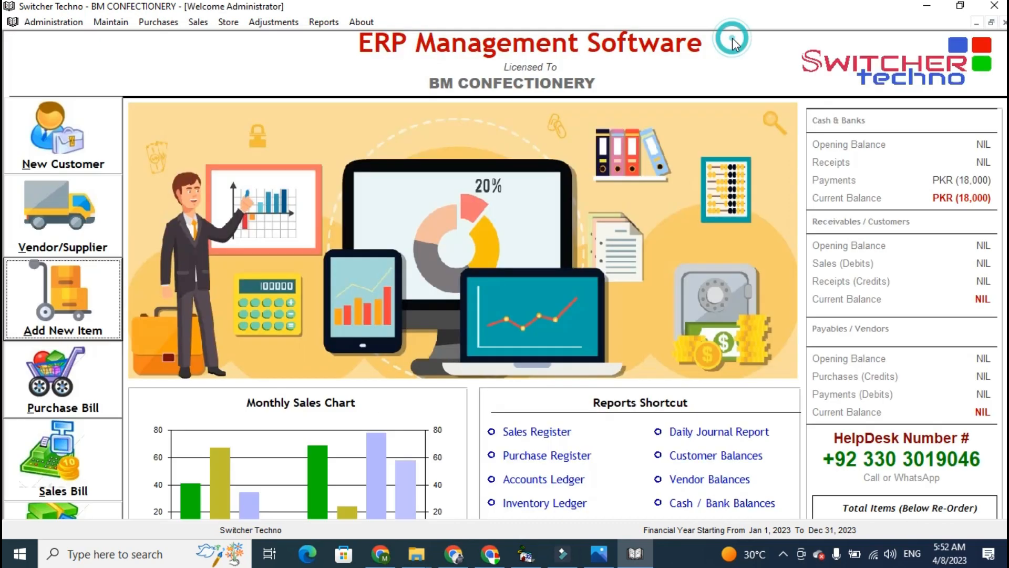
Step: Start a new non-tax sale invoice for the customer ALI TRADING LLC
click(66, 446)
click(561, 130)
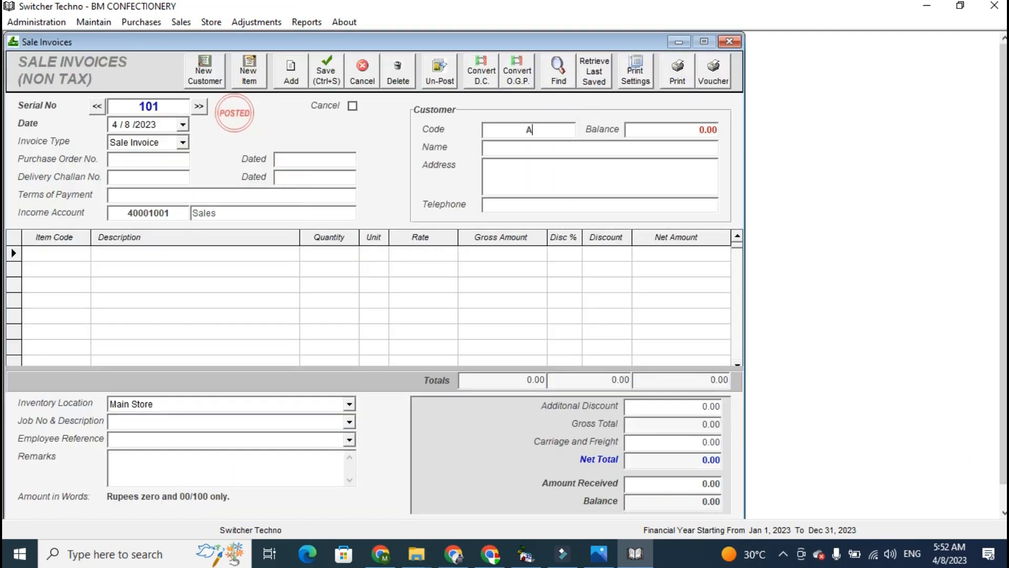
text(A)
key(Down)
key(Return)
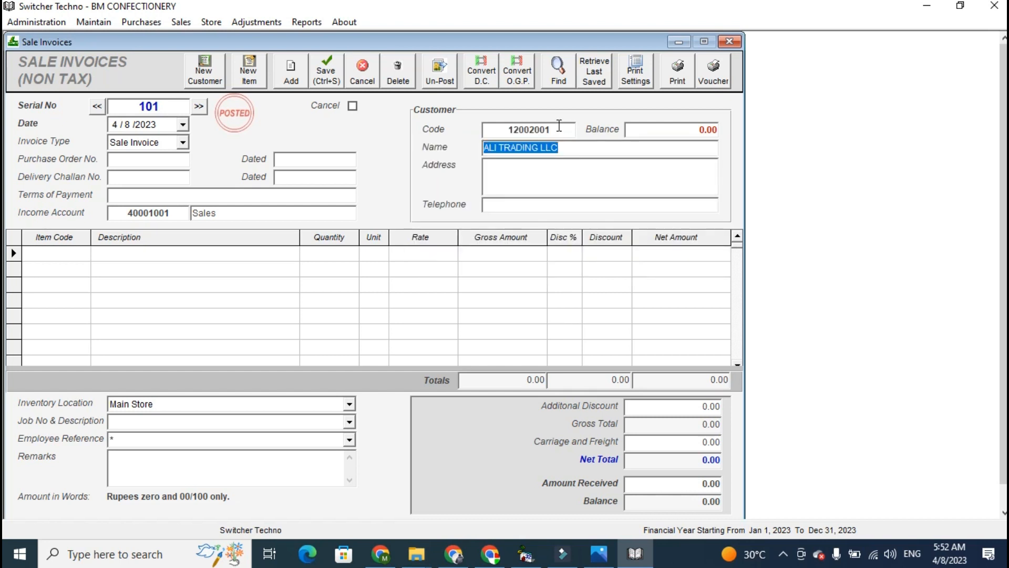
Step: Add the item BIKE PARTS - PISTON to the sale invoice with quantity 10 at its rate of 200
click(87, 252)
text(BI)
key(Down)
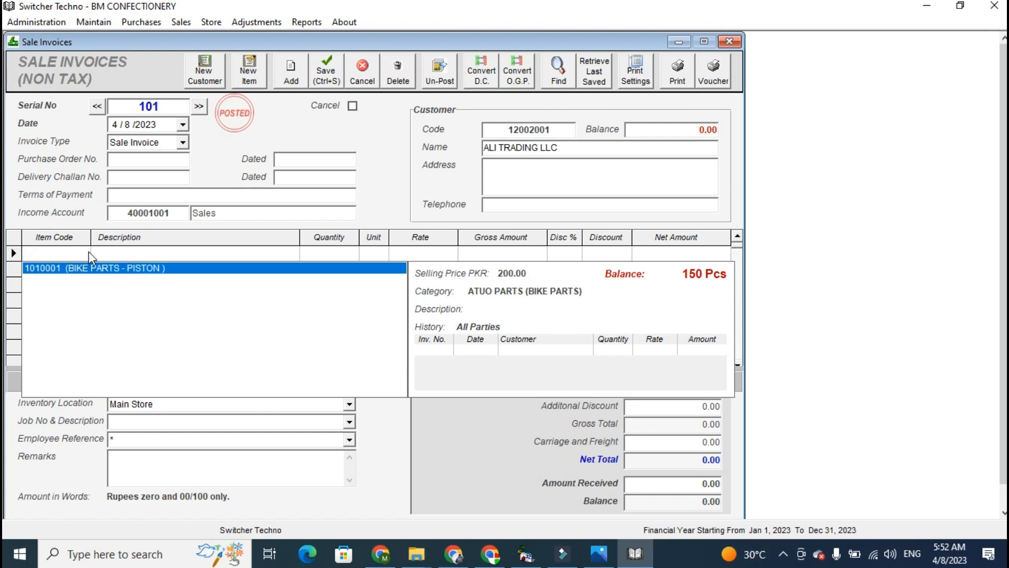
key(Return)
text(10)
key(Return)
key(Return)
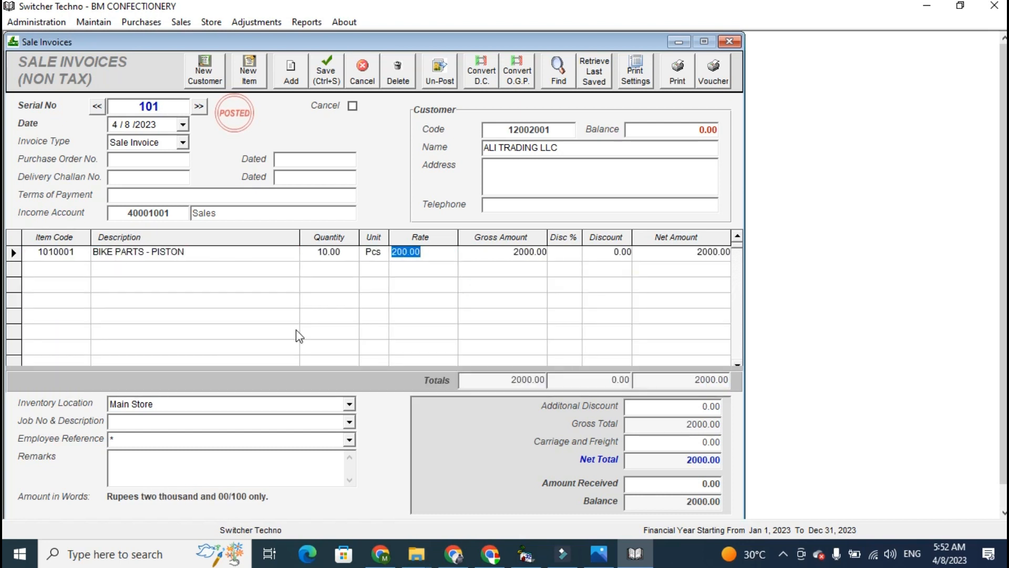
Step: Leave the sale invoice's amount received at 0, preview its printout, and close the preview
click(701, 483)
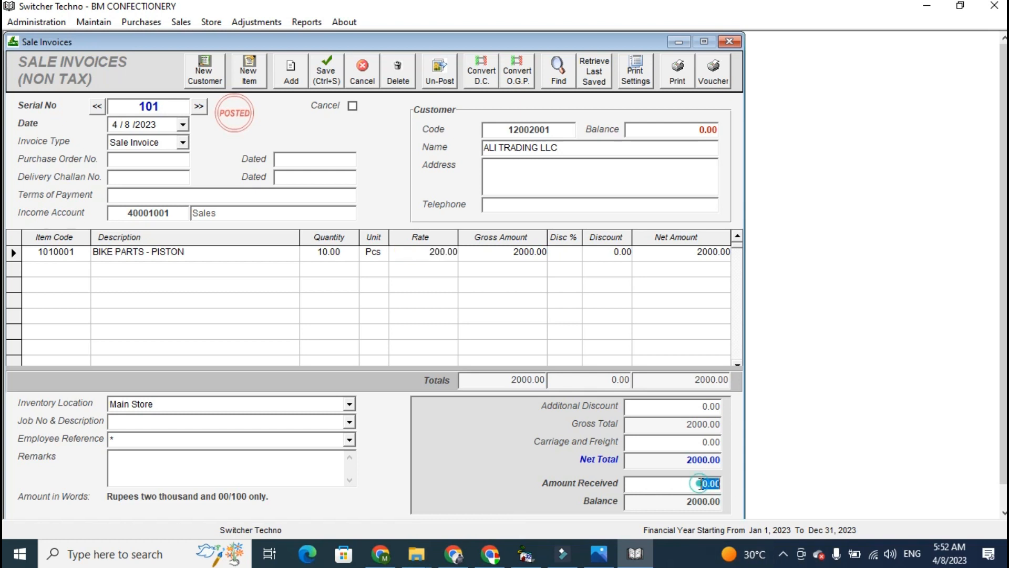
click(686, 74)
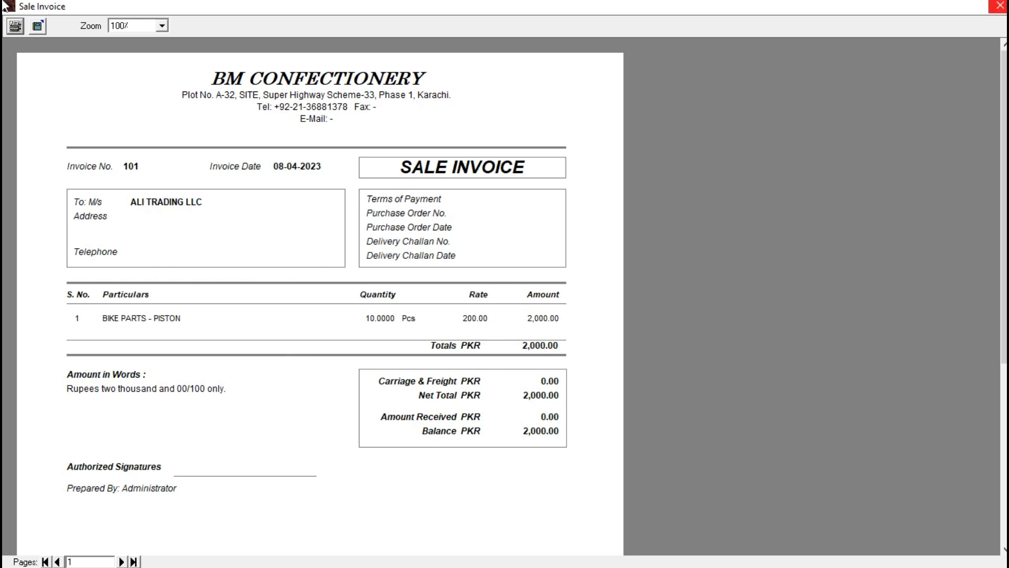
click(1001, 5)
Step: Open the accounts ledger report and bring up the saved sale invoice 101 to check its customer
click(308, 22)
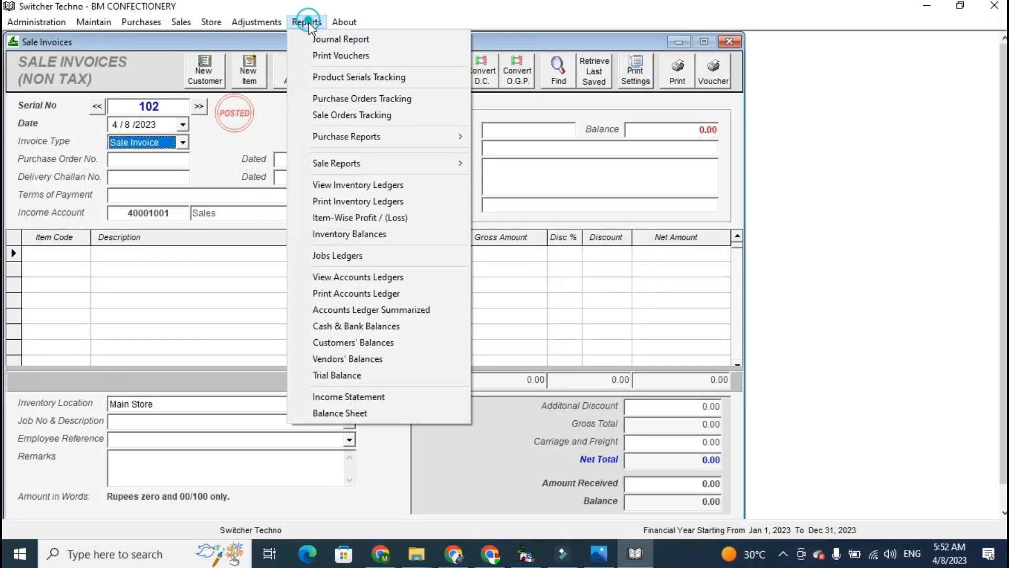
click(385, 280)
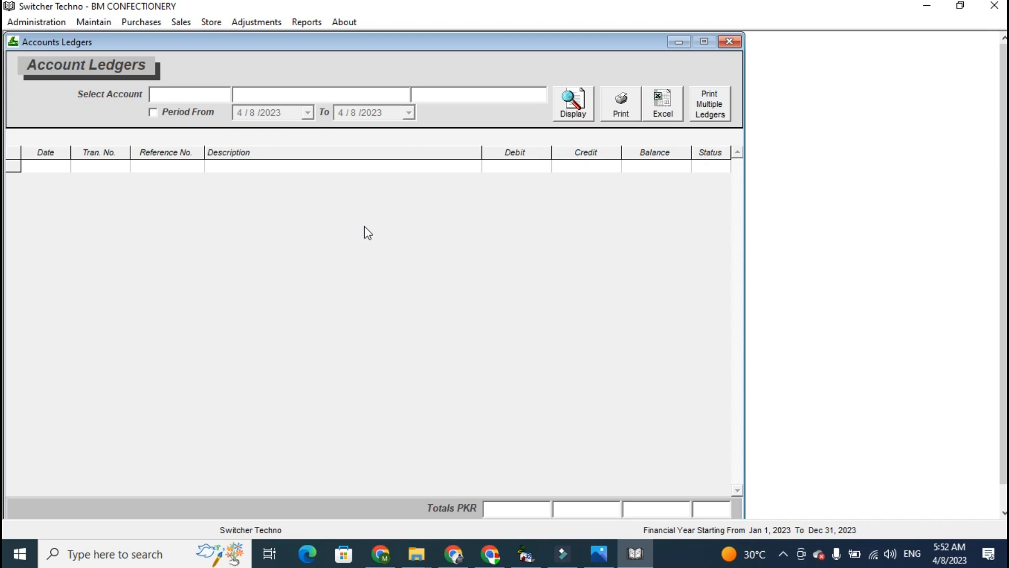
click(181, 22)
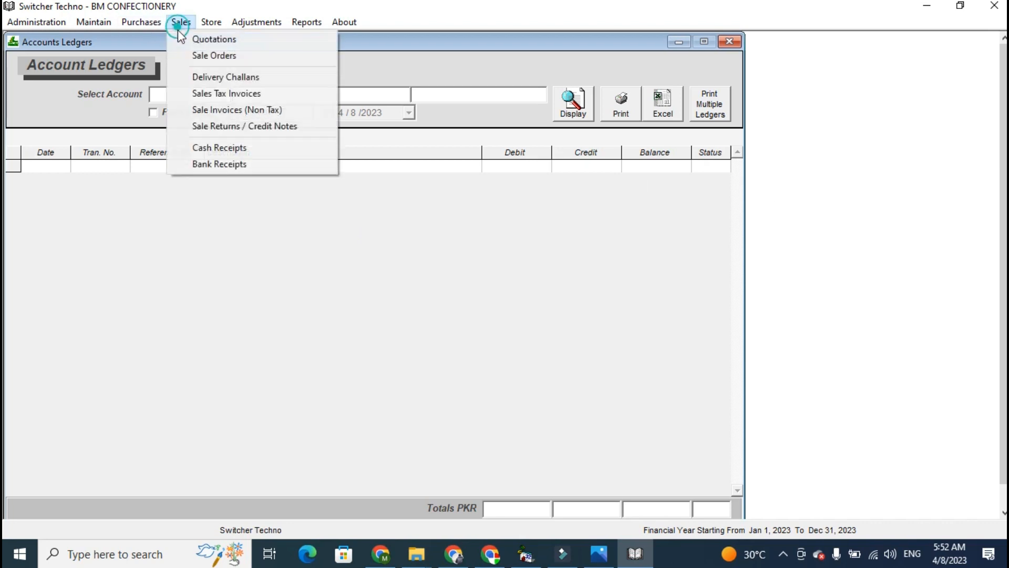
click(203, 108)
click(97, 107)
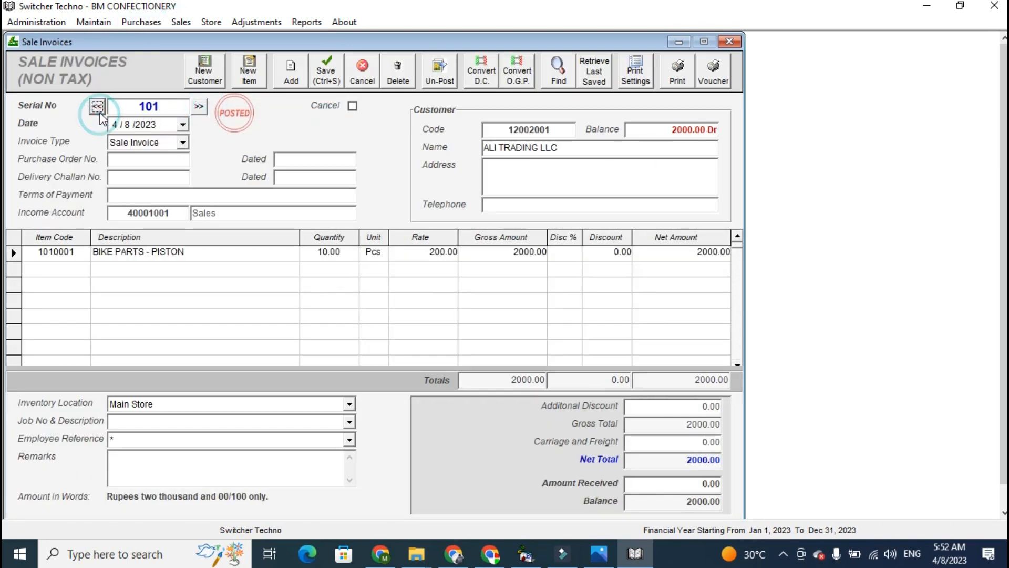
Step: Display the account ledger of ALI TRADING LLC
click(306, 22)
click(371, 279)
text(ALI)
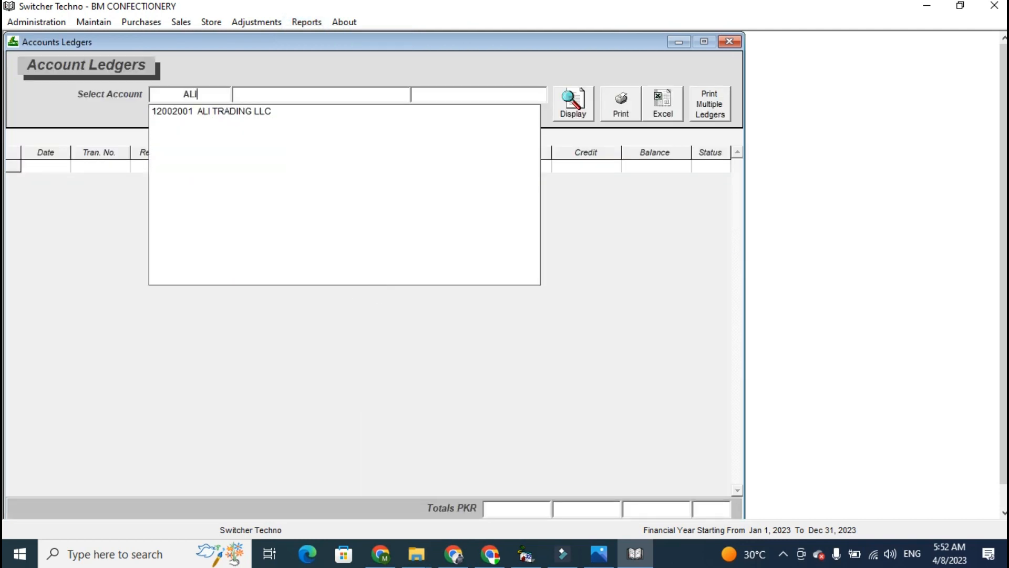
key(Down)
key(Return)
click(560, 122)
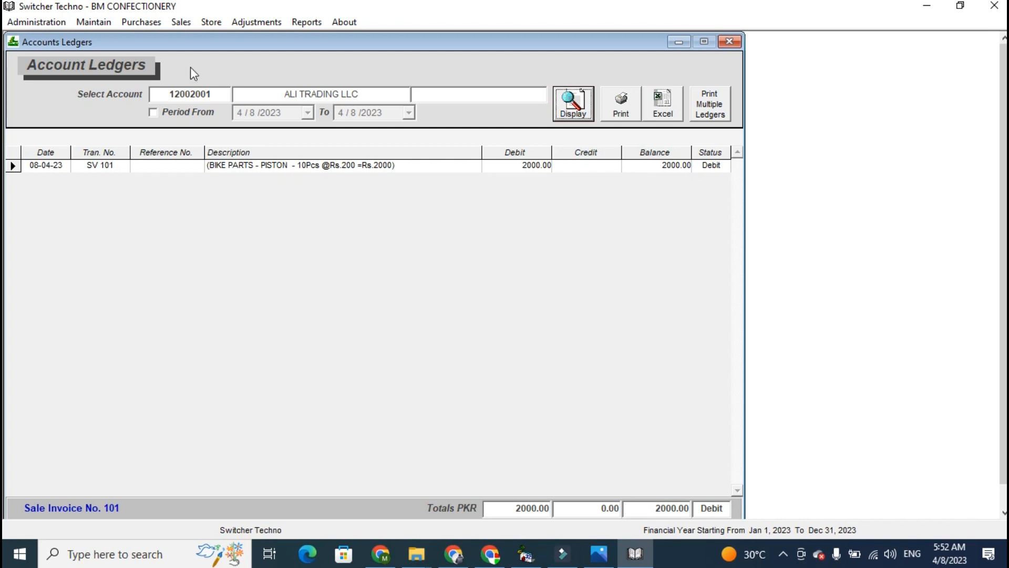
Step: Start a new cash receipt of the Petty Receipt type with Cash in Hand as the cash account
click(181, 22)
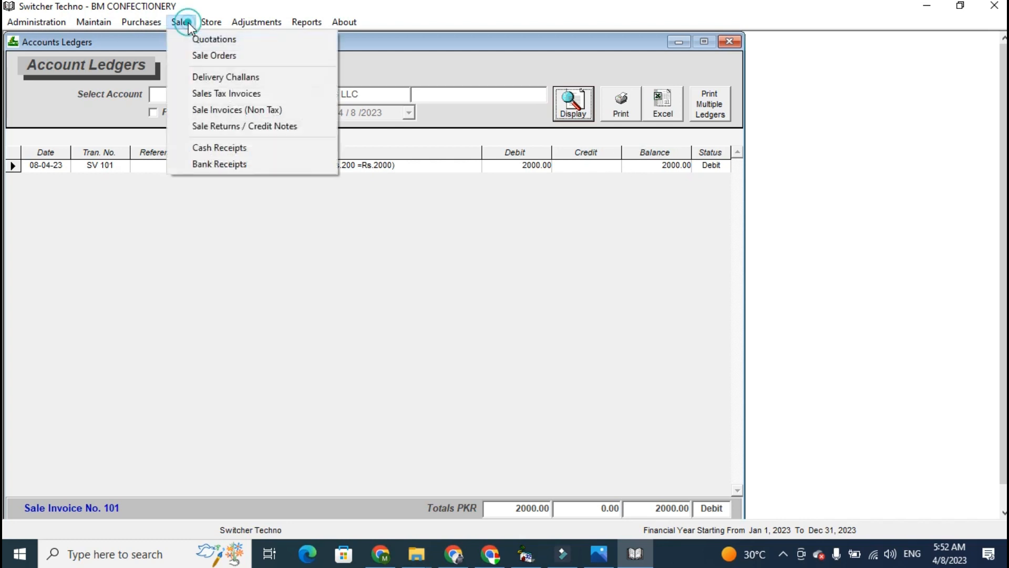
click(213, 148)
click(615, 136)
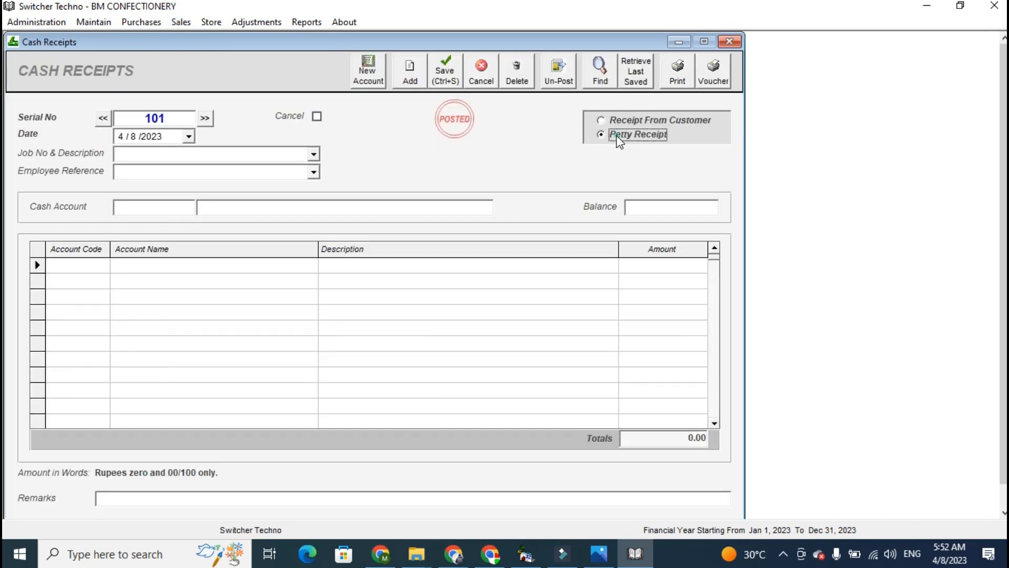
click(137, 210)
text(CA)
key(Return)
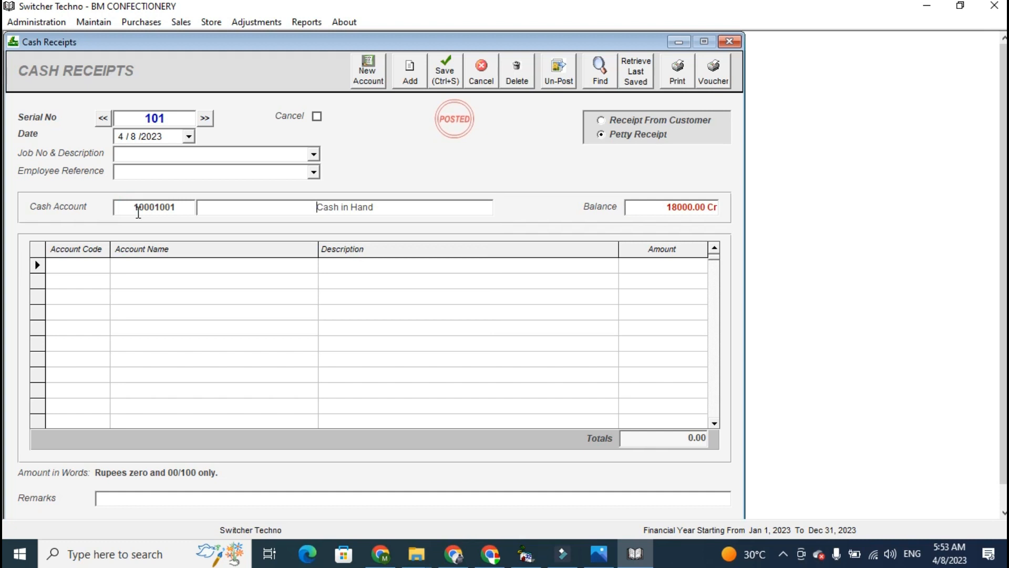
Step: Add a receipt line for ALI TRADING LLC with description RECEVEID and amount 1000, and save the cash receipt
click(90, 264)
text(ALI)
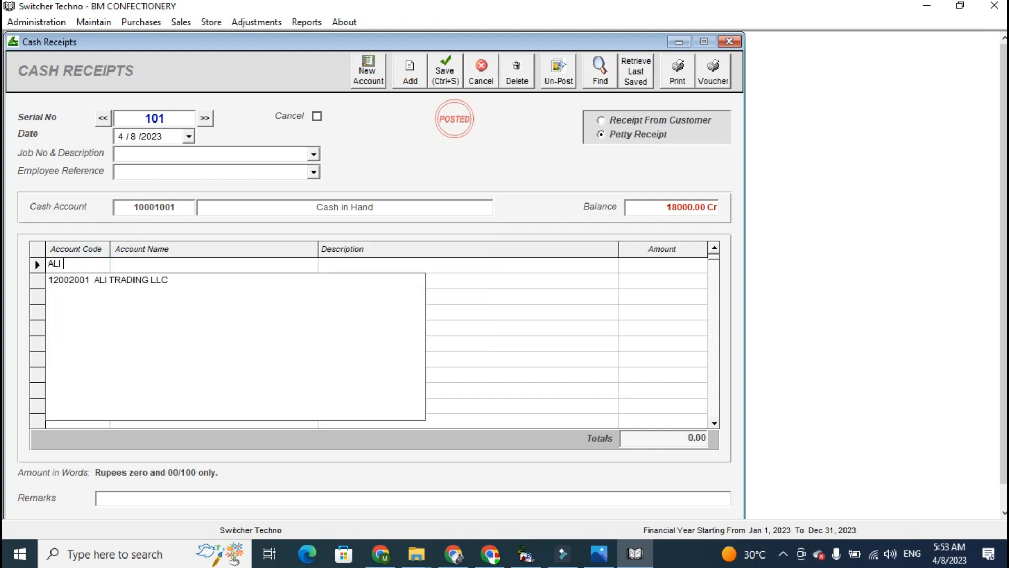
key(Return)
text(RECEVEID)
key(Return)
text(10)
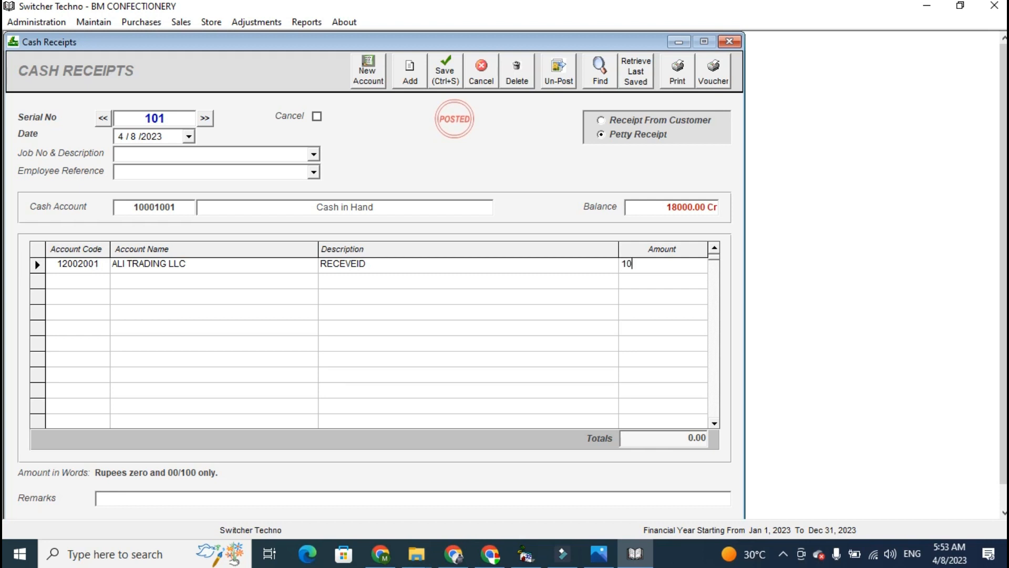
key(Return)
click(442, 83)
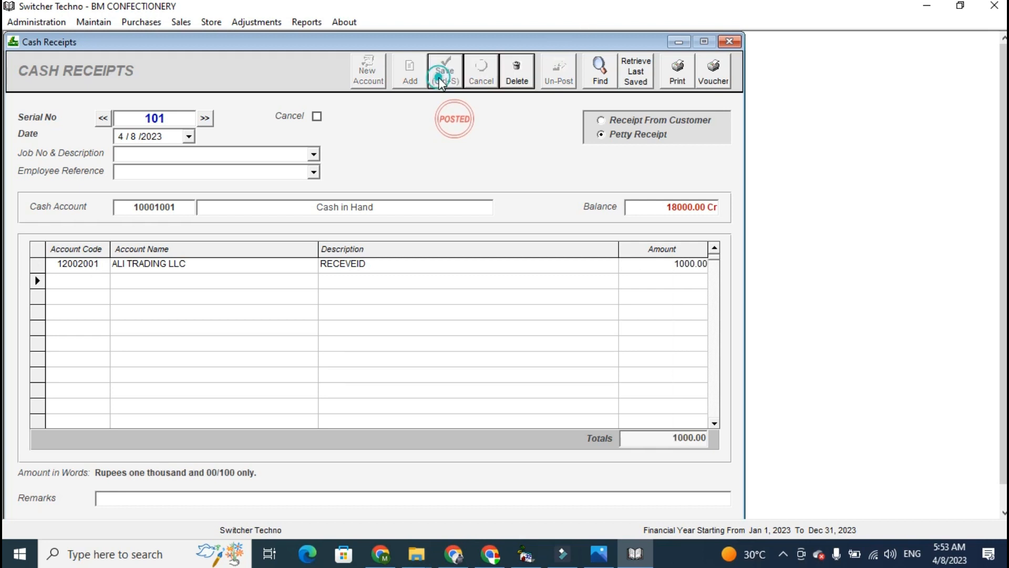
Step: Refresh the ALI TRADING LLC account ledger to check the balance after the cash receipt
click(307, 21)
click(337, 272)
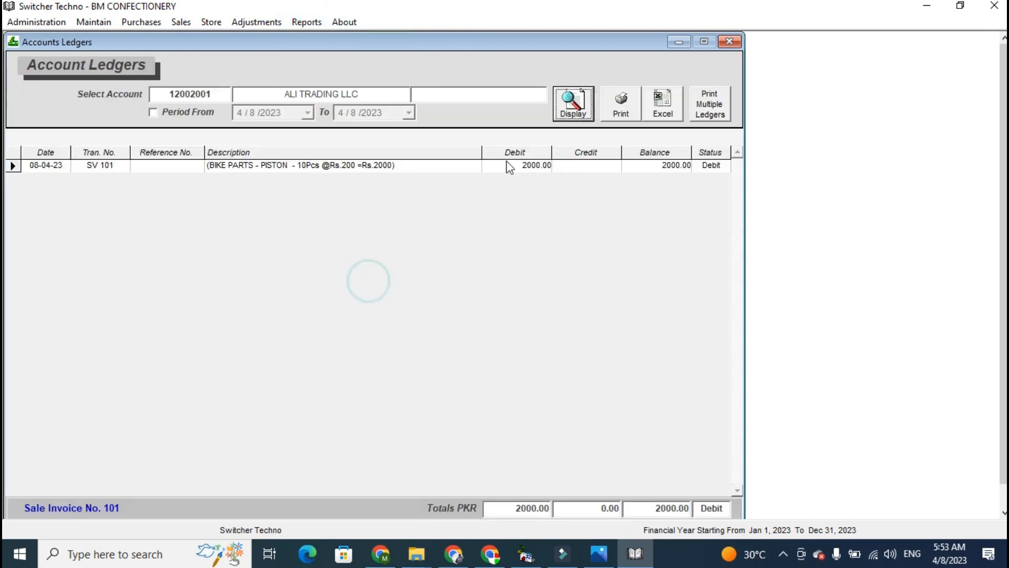
click(576, 105)
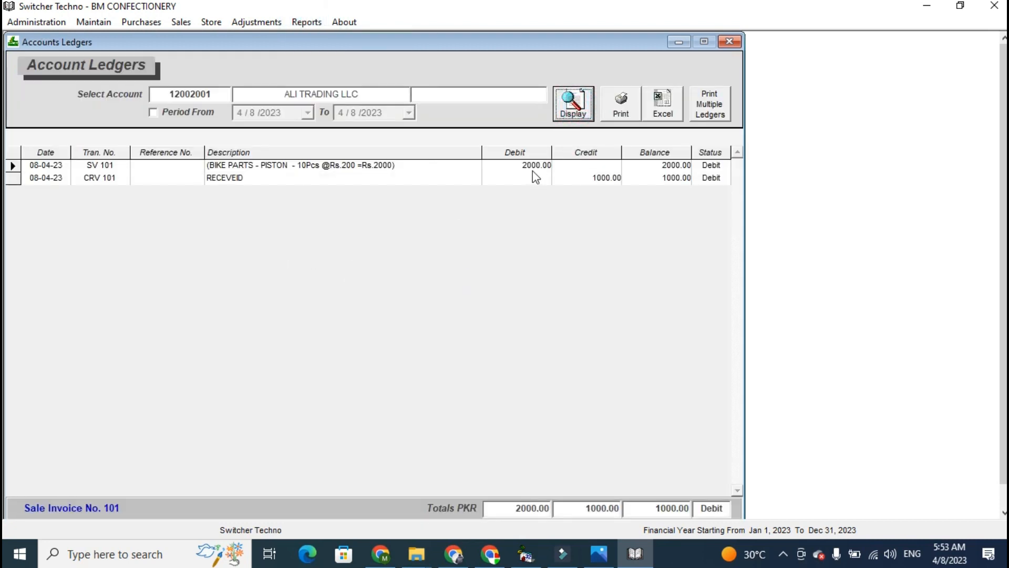
click(666, 179)
Step: Preview the printout of the ALI TRADING LLC ledger, close the preview, and close all open forms
click(626, 105)
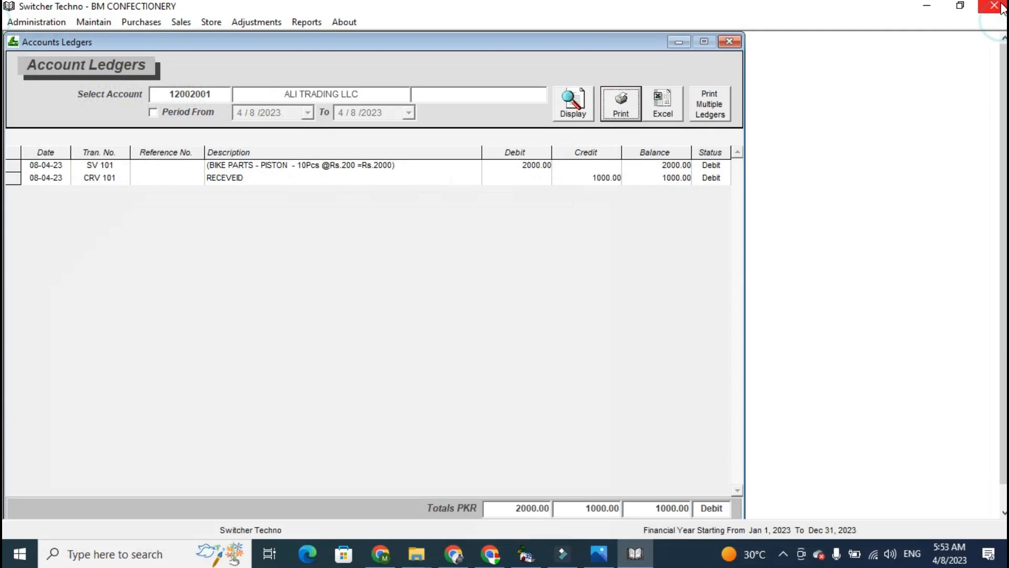
click(1000, 5)
click(730, 41)
click(730, 41)
click(730, 41)
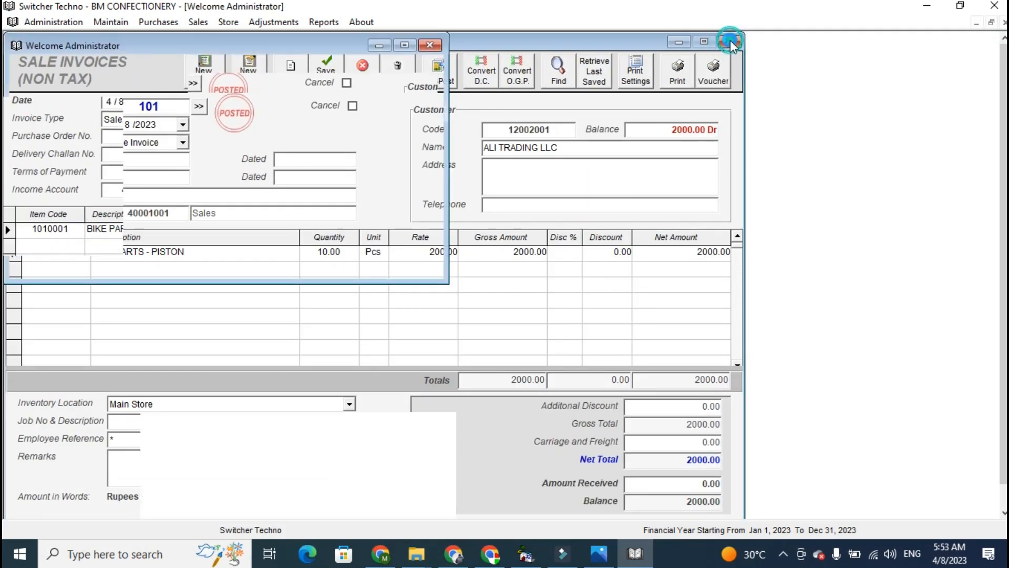
Step: Display the inventory balances for all items and open the BIKE PARTS - PISTON ledger from its row
click(307, 21)
click(436, 236)
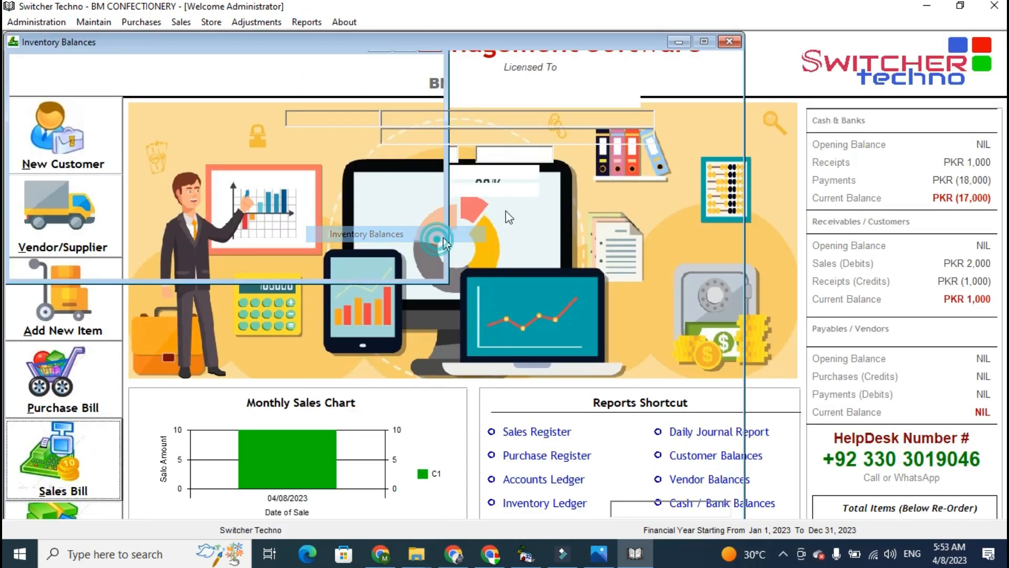
click(584, 173)
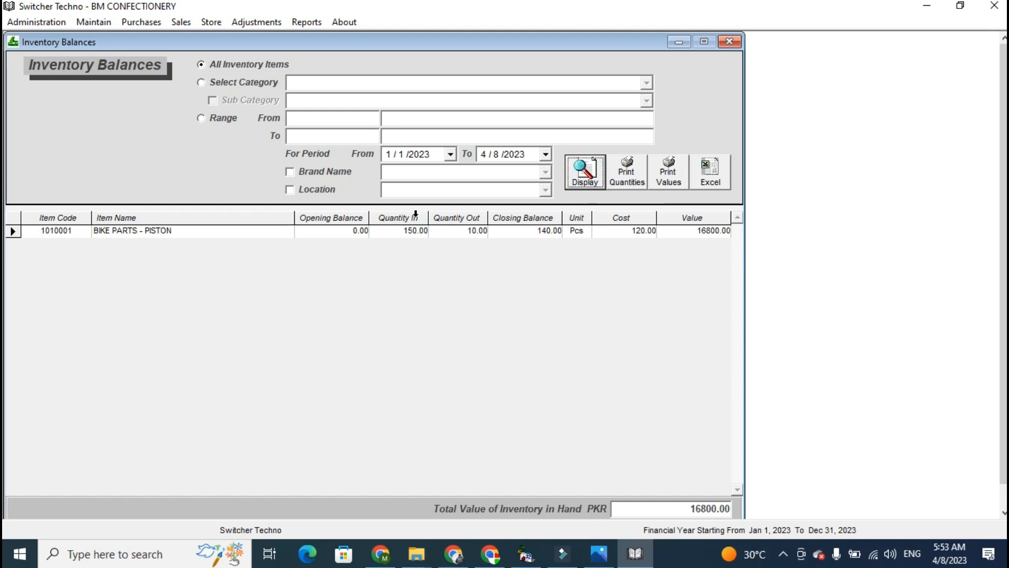
double_click(561, 231)
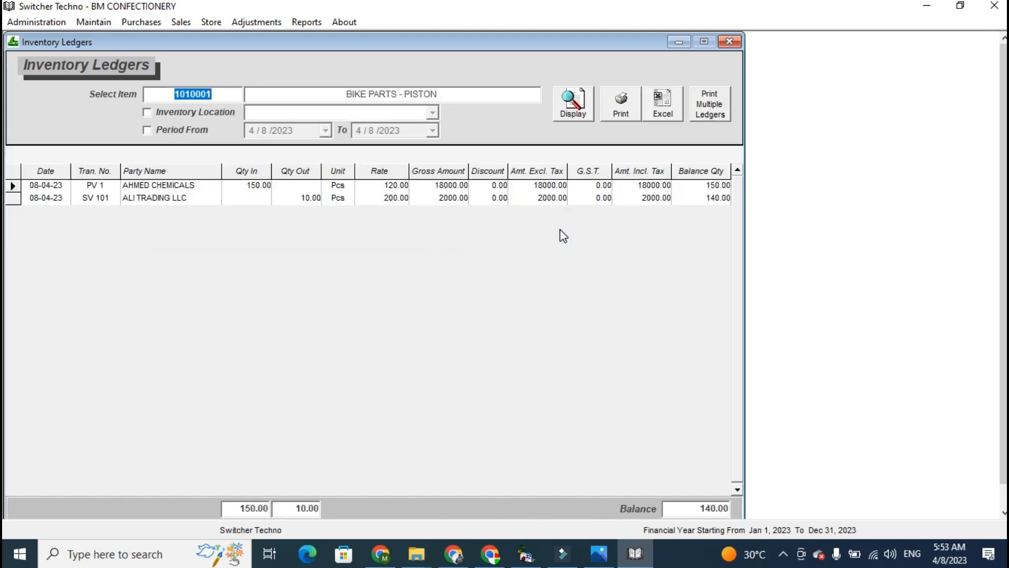
Step: Close the piston's inventory ledger and open the Sales Register report
click(747, 53)
click(740, 46)
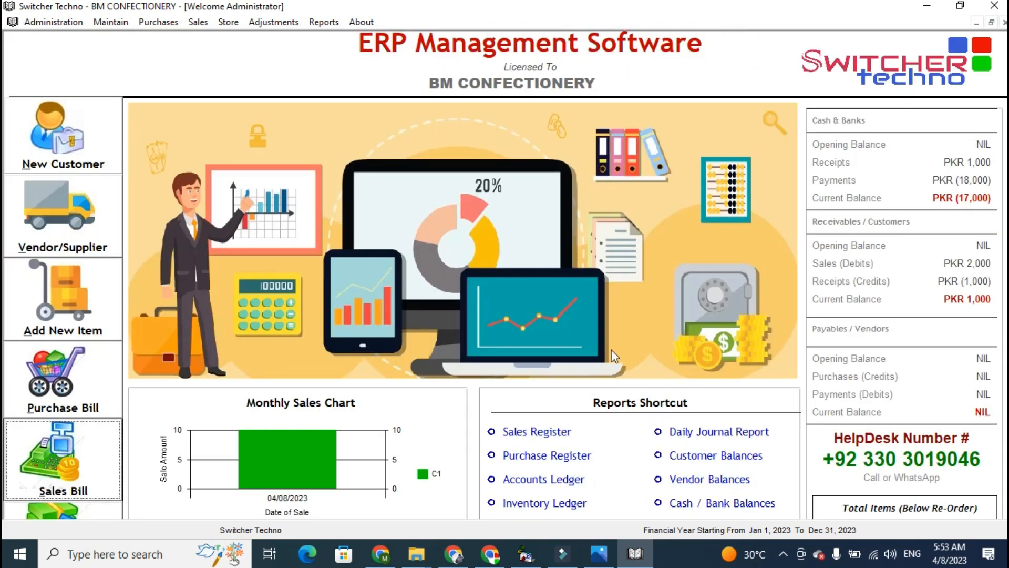
click(558, 435)
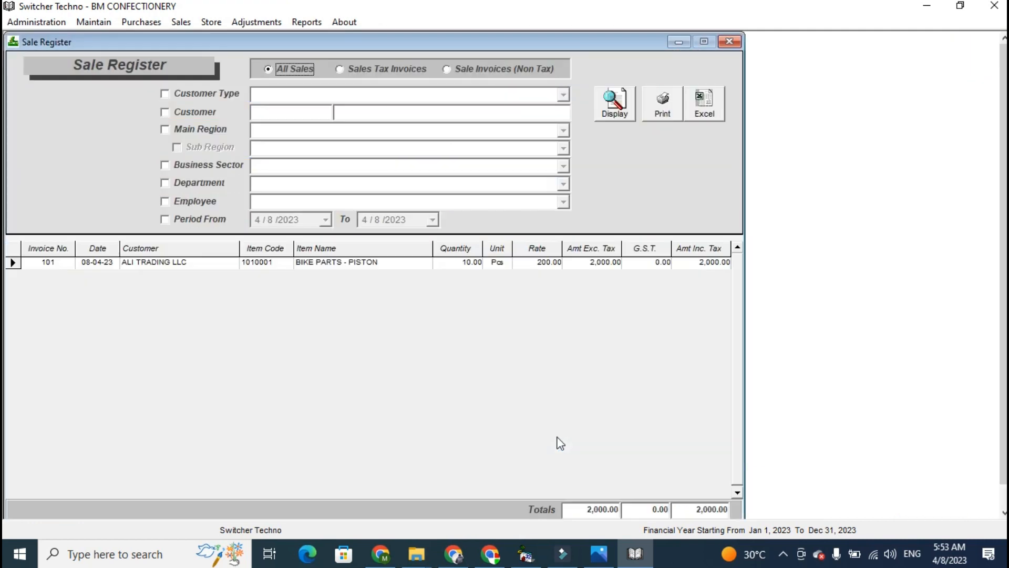
Step: Try the sale register's period filter with its from and to dates, and its customer filter
click(199, 219)
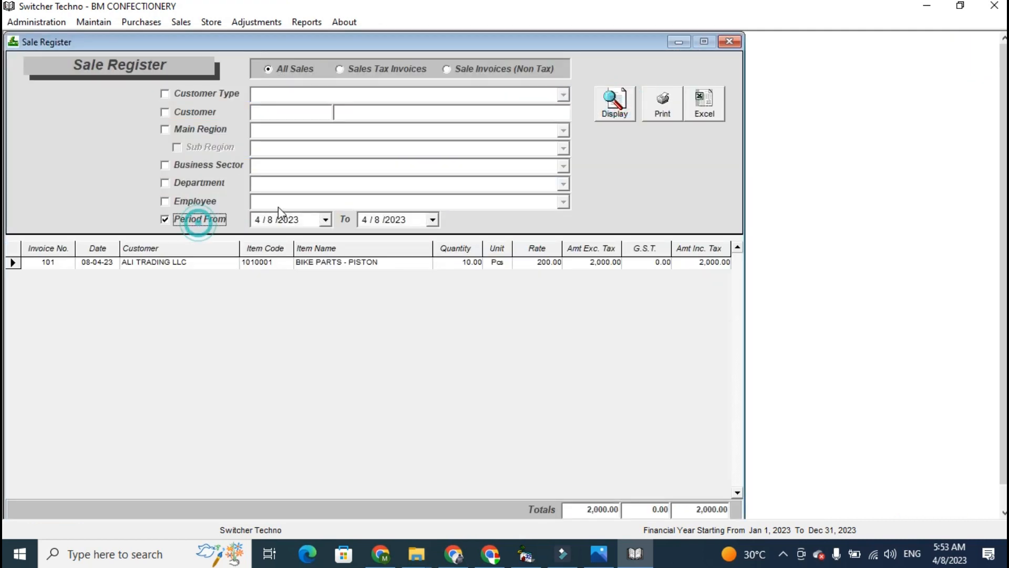
click(326, 220)
click(326, 220)
click(418, 222)
click(433, 221)
click(433, 220)
click(209, 115)
click(291, 112)
text(A)
key(BackSpace)
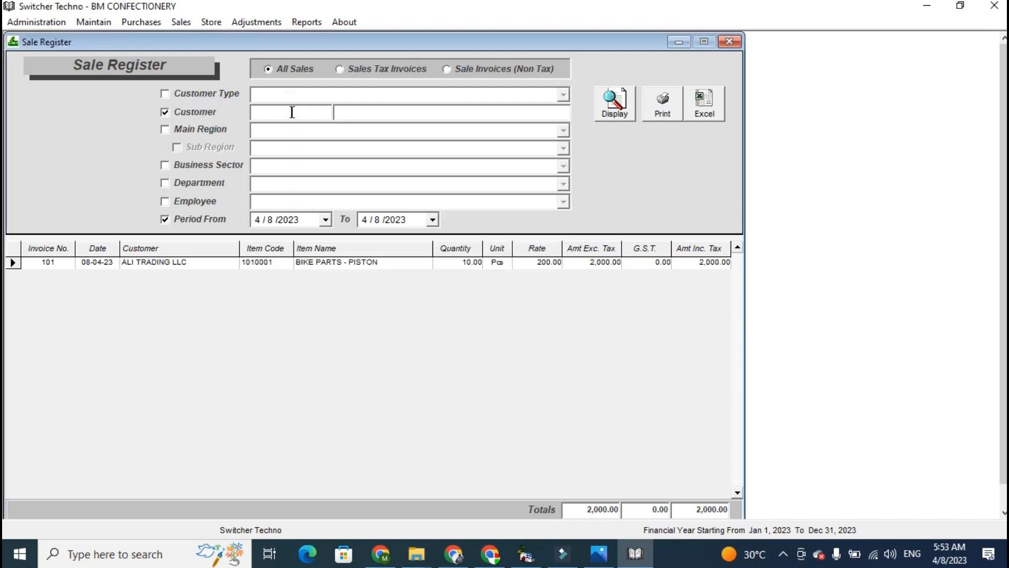
Step: Try the sales tax and non-tax invoice types, return to All Sales, and check the Customer Type filter's options
click(398, 71)
click(465, 71)
click(288, 70)
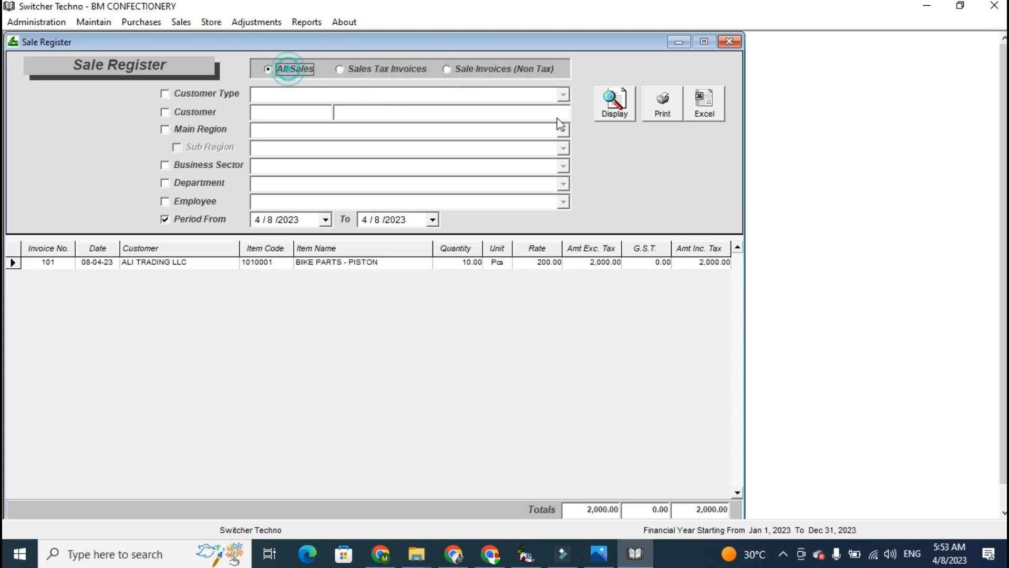
click(240, 95)
click(565, 93)
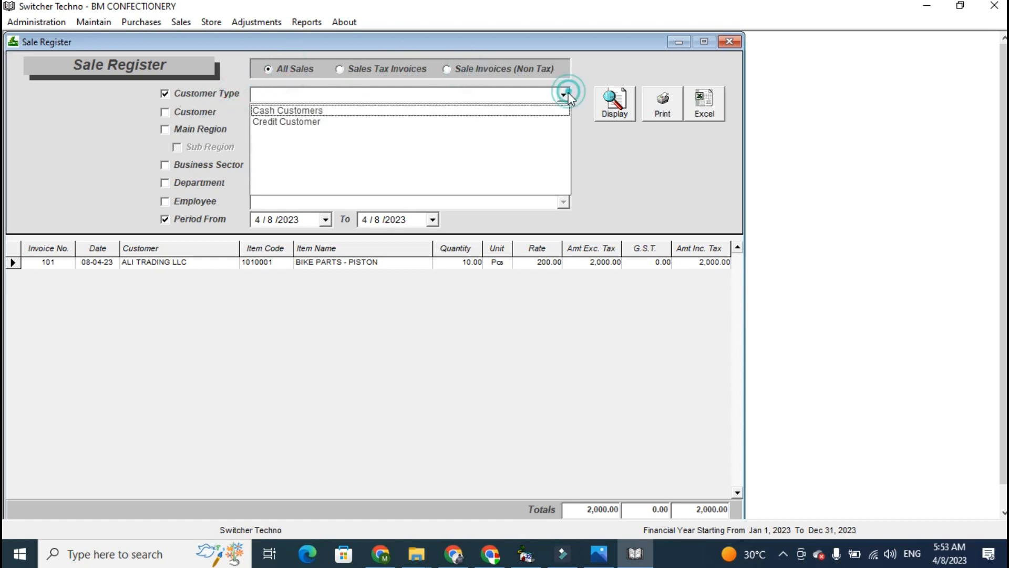
click(566, 94)
click(226, 95)
Step: Display all sales without the period filter, try exporting the sale register to Excel, and close it
click(220, 220)
click(624, 120)
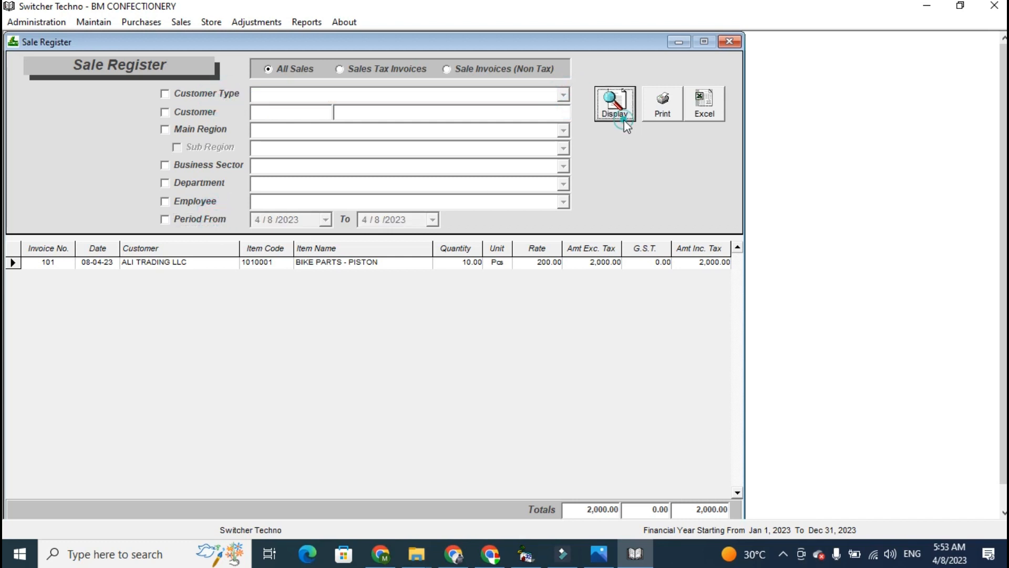
click(704, 116)
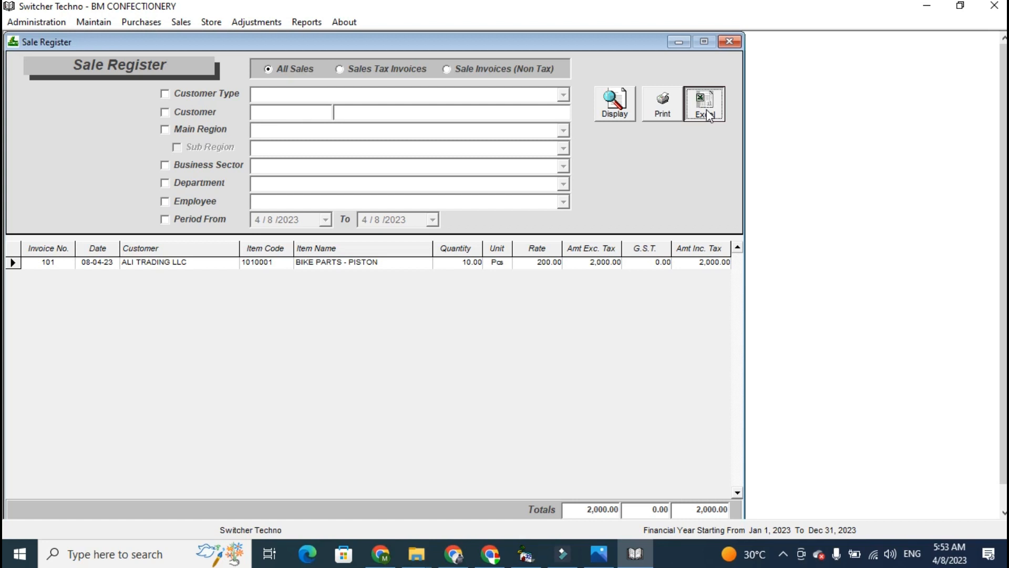
click(729, 41)
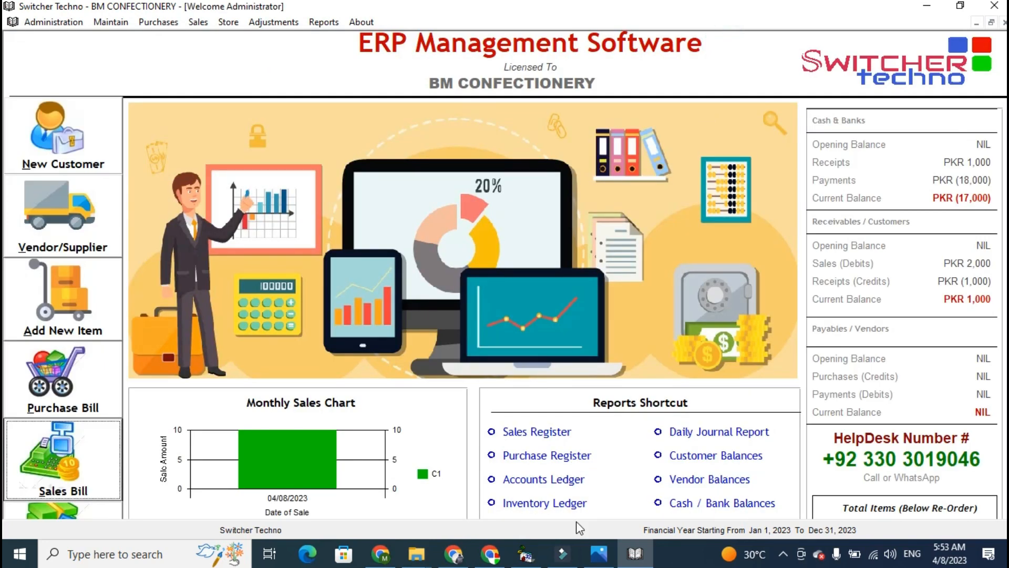
Step: Display all purchases in the Purchase Register, try its period and vendor filters, and close the report
click(550, 455)
click(613, 110)
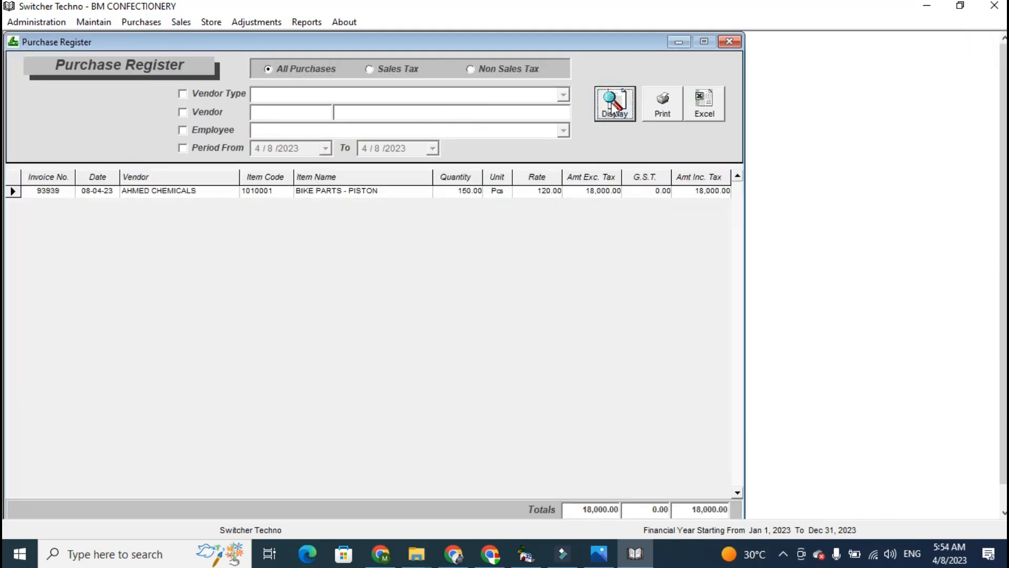
click(613, 111)
click(186, 151)
click(186, 150)
click(206, 115)
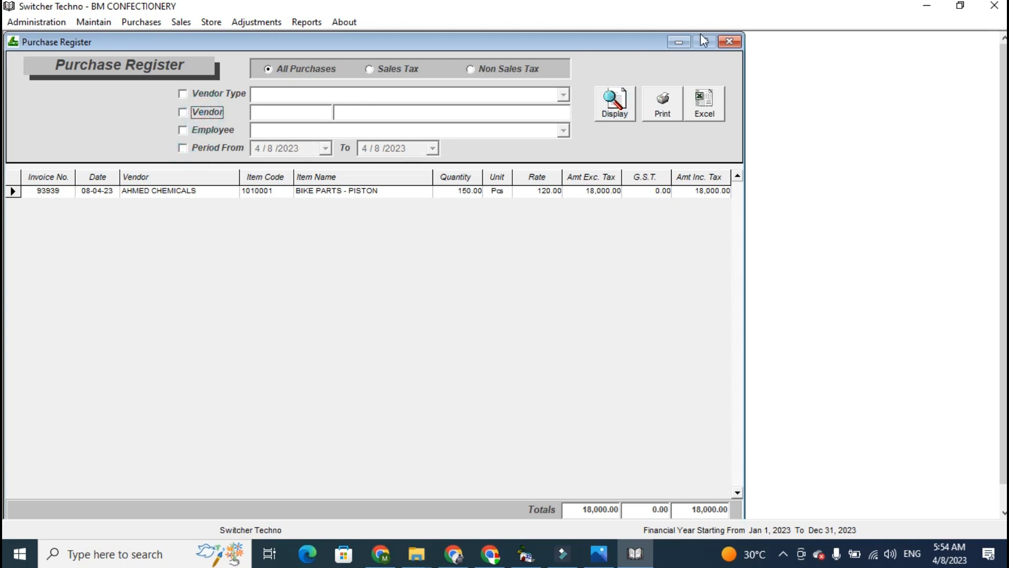
click(738, 45)
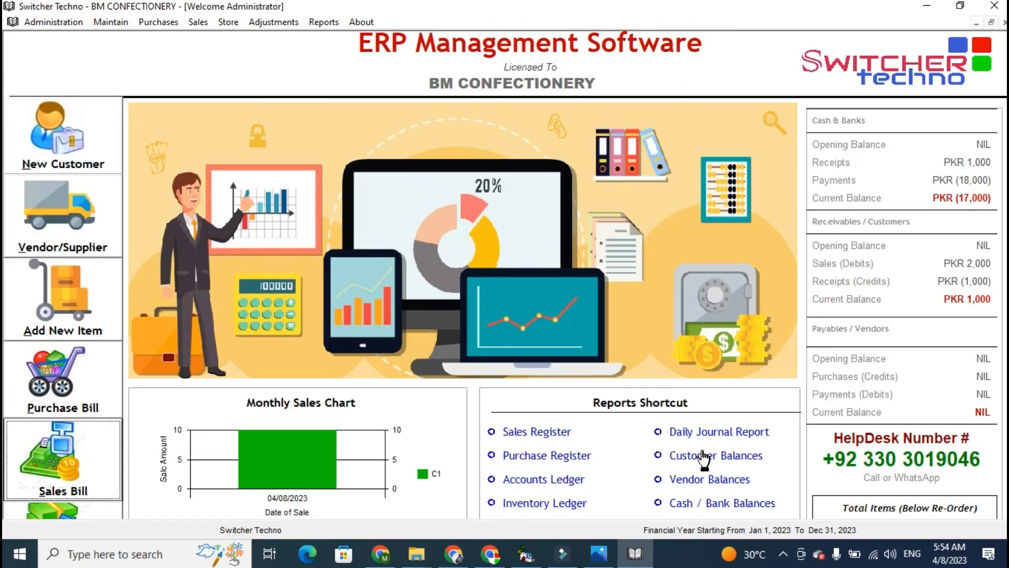
Step: Display the vendor balances and the customer balances, closing each report after checking it
click(713, 481)
click(651, 84)
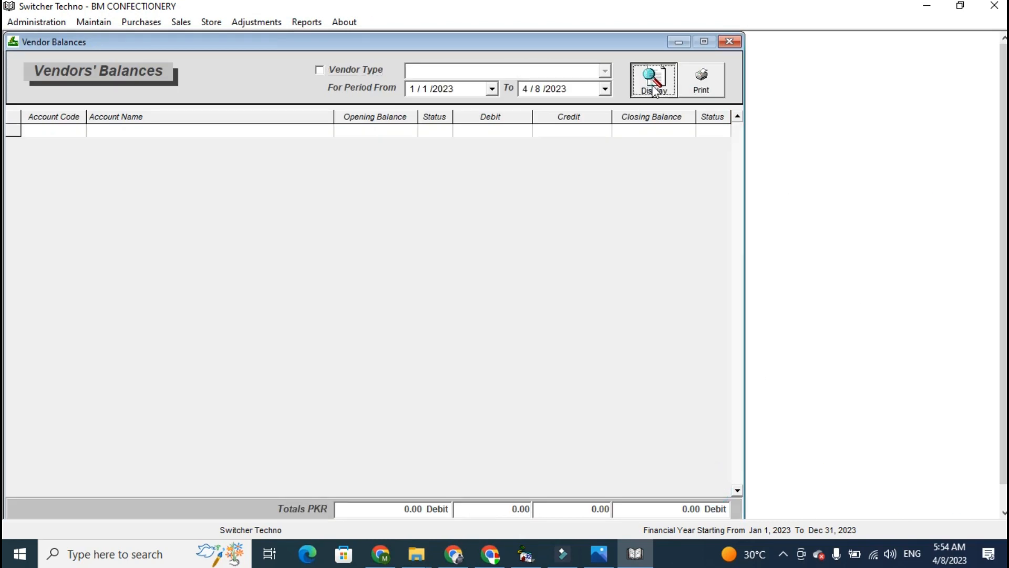
click(726, 42)
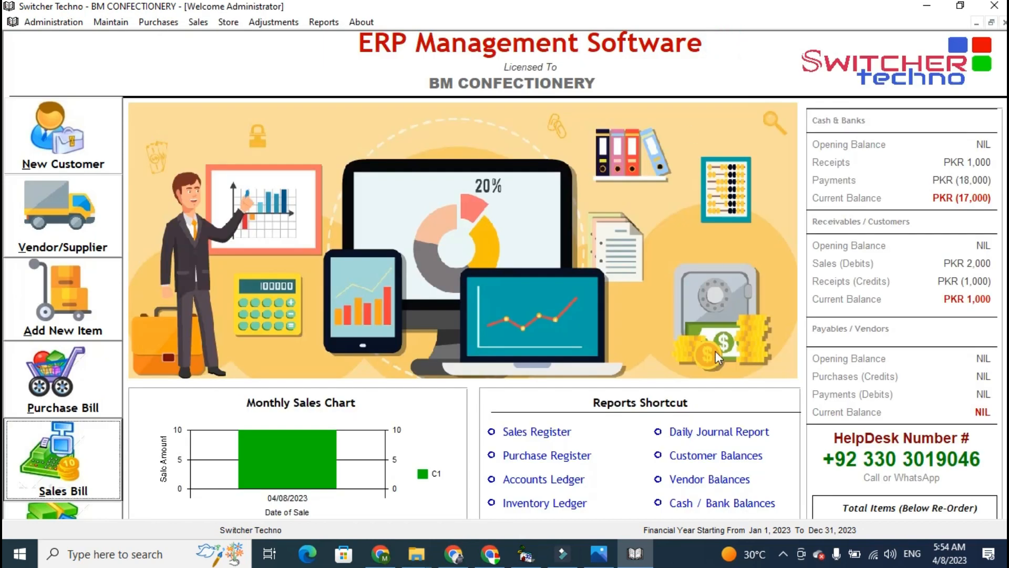
click(712, 453)
click(652, 83)
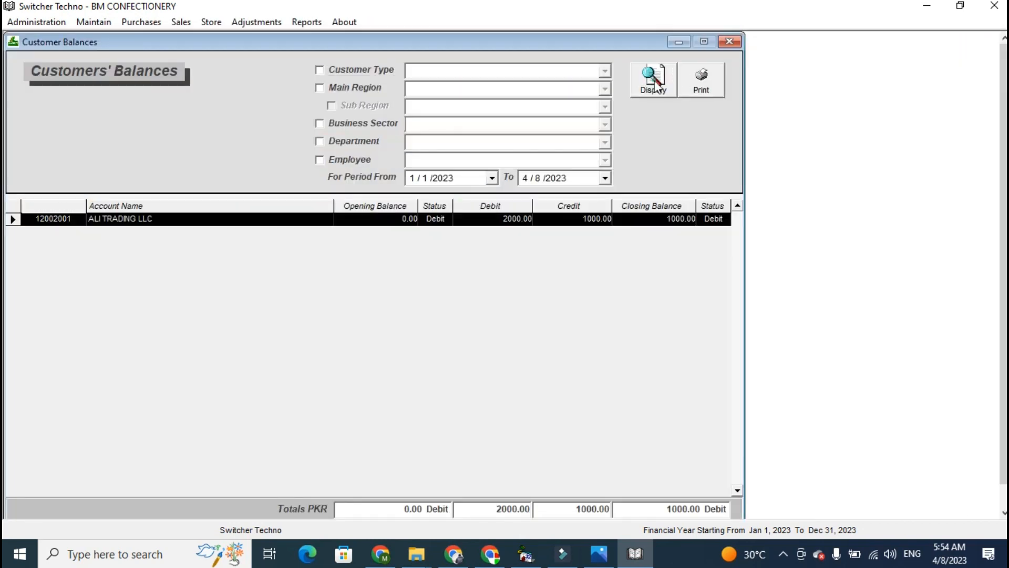
click(730, 42)
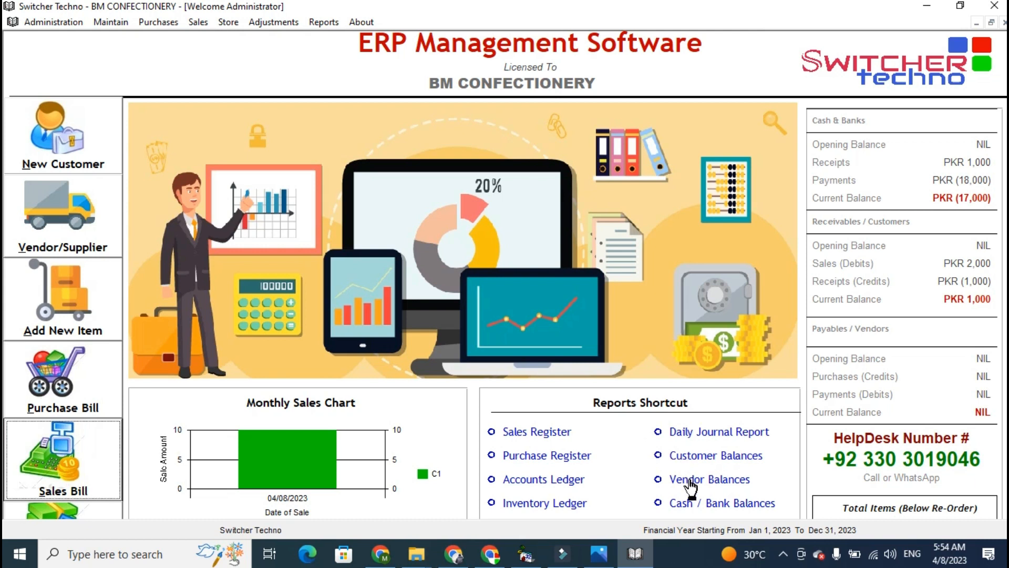
Step: Display the cash and bank balances and the daily journal report, closing each after checking it
click(707, 506)
click(659, 90)
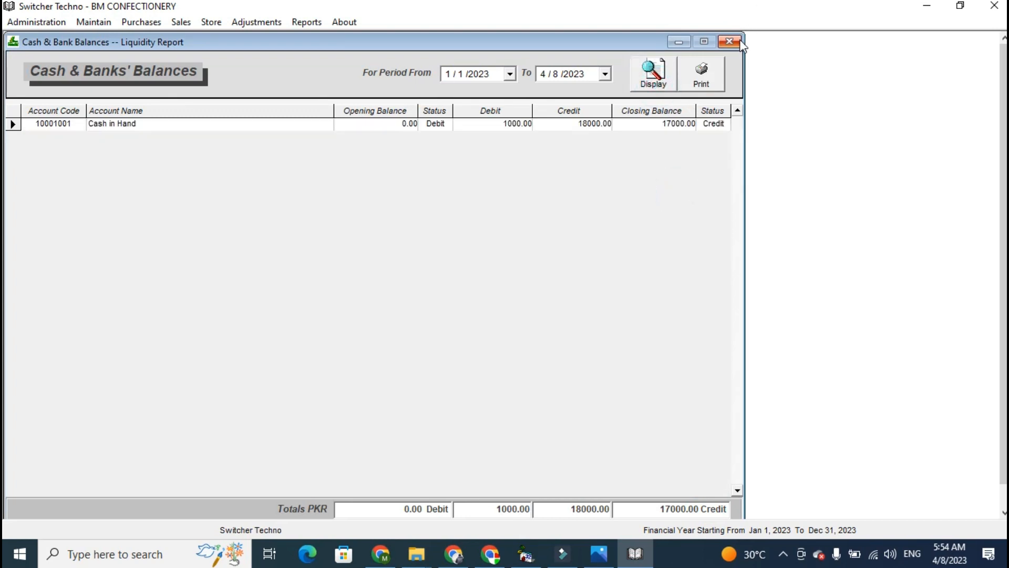
click(729, 42)
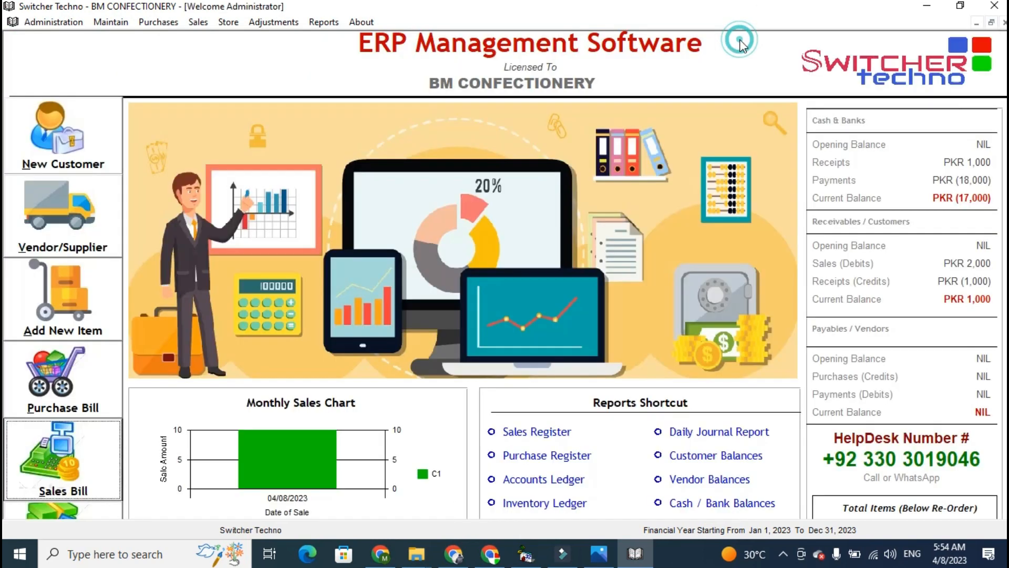
click(692, 432)
click(652, 83)
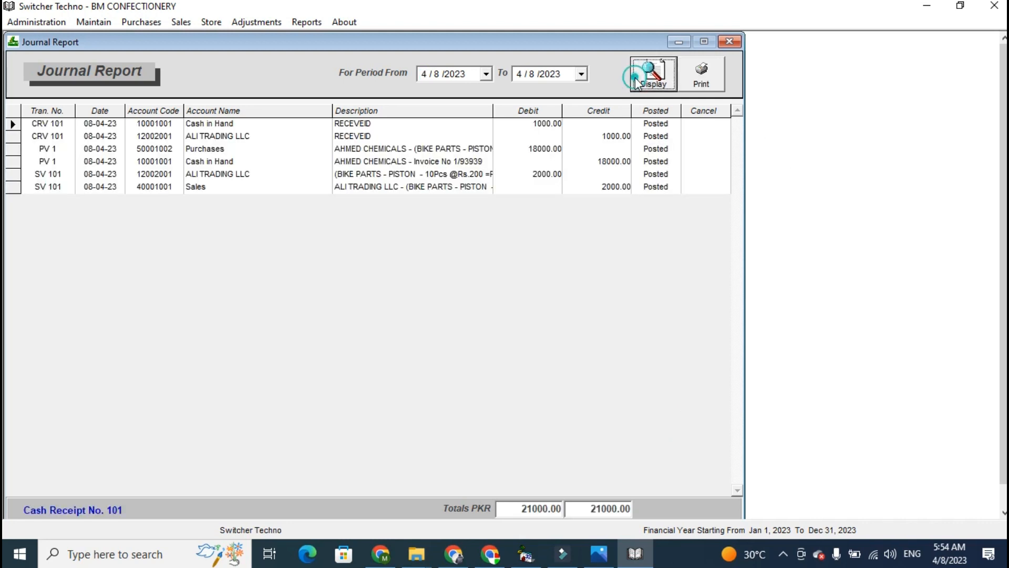
click(729, 42)
click(323, 21)
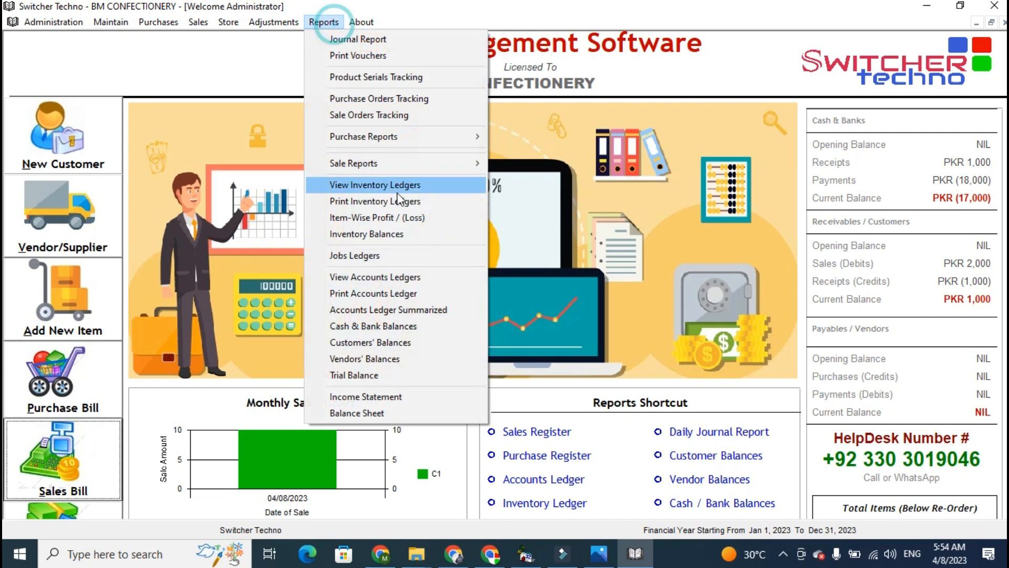
mouse_move(411, 171)
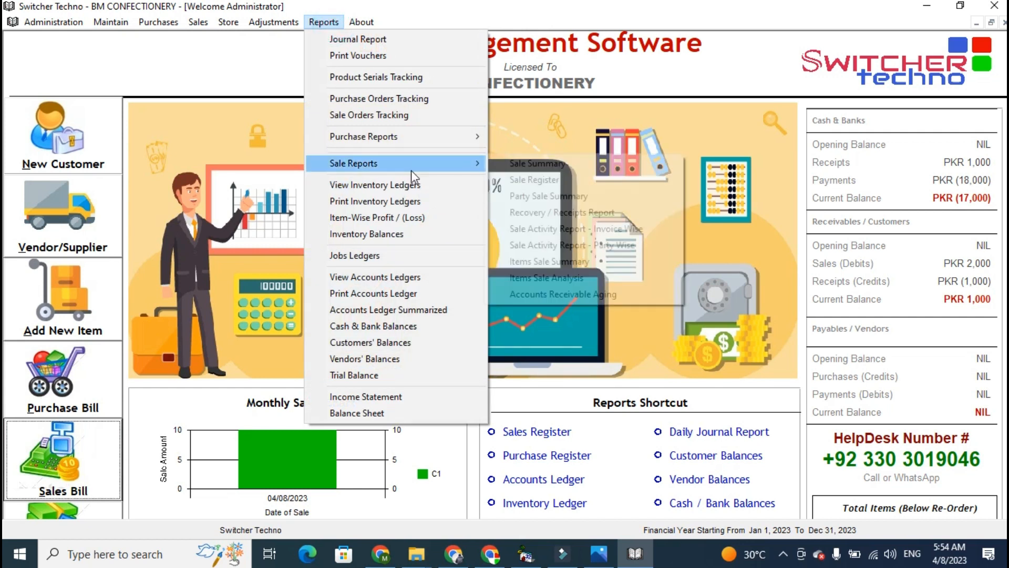
click(630, 408)
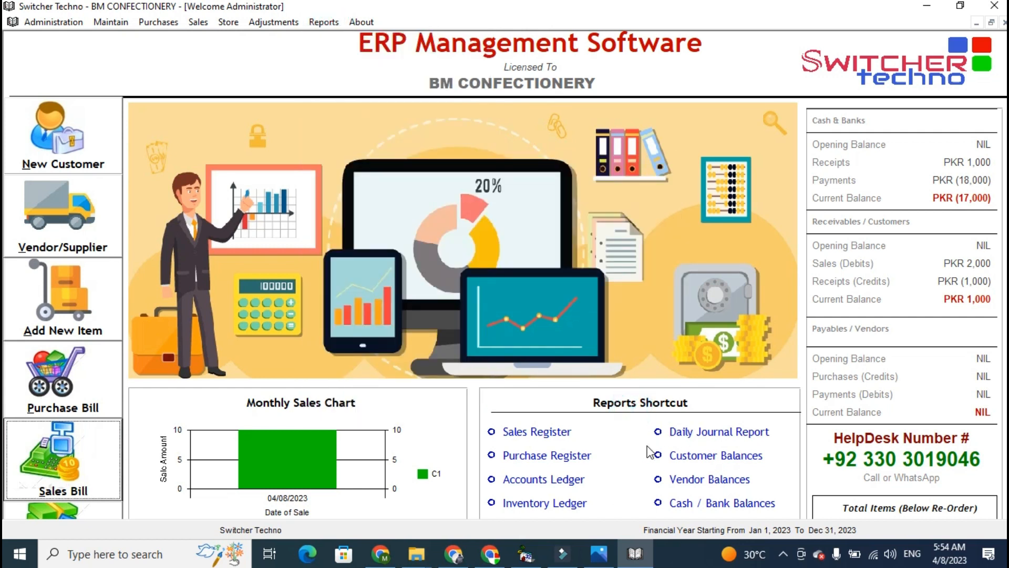
Step: View the income statement to date, examine it, and close the preview and its dialog
click(323, 21)
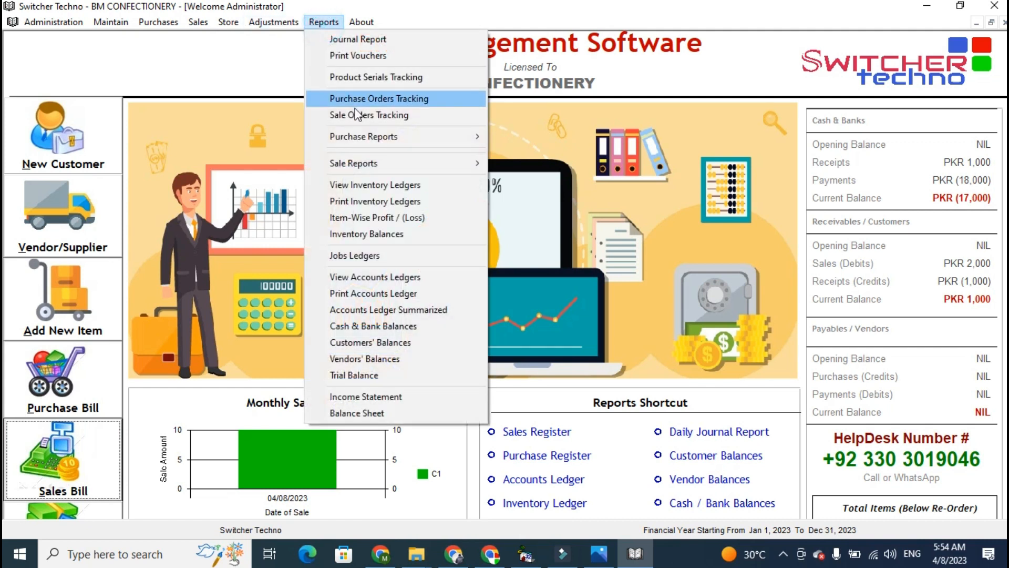
click(434, 392)
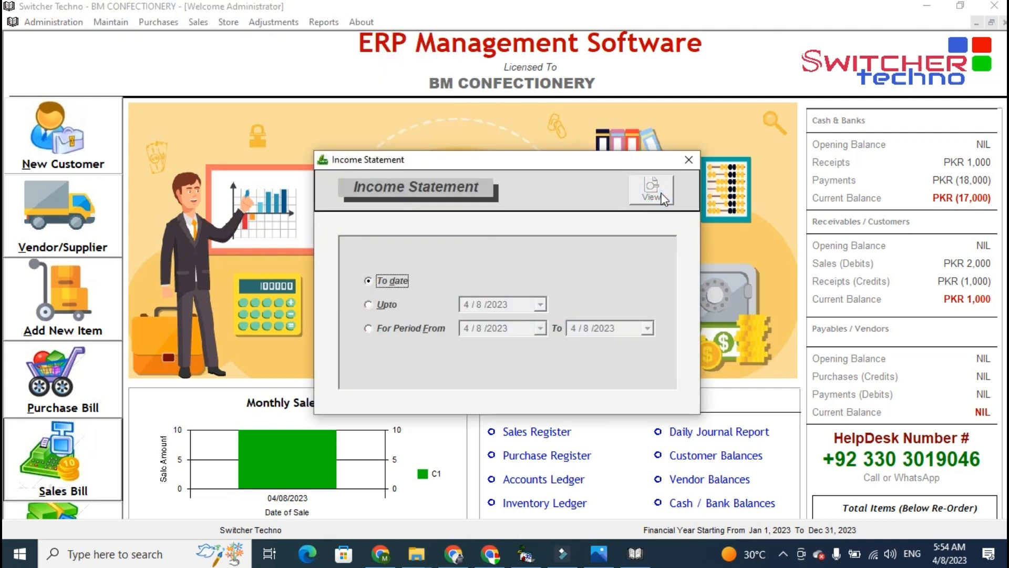
click(663, 198)
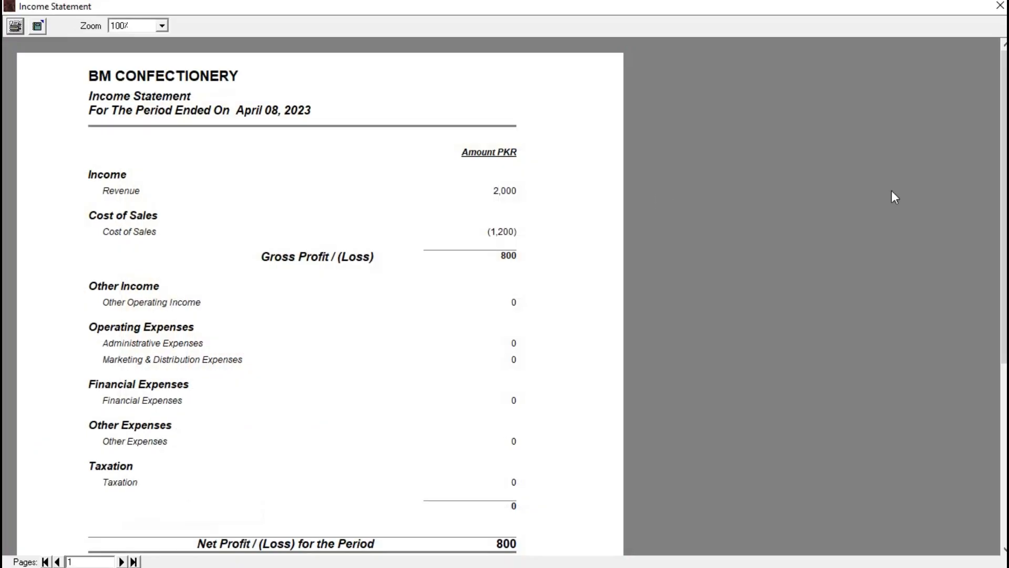
drag(1005, 212, 1005, 116)
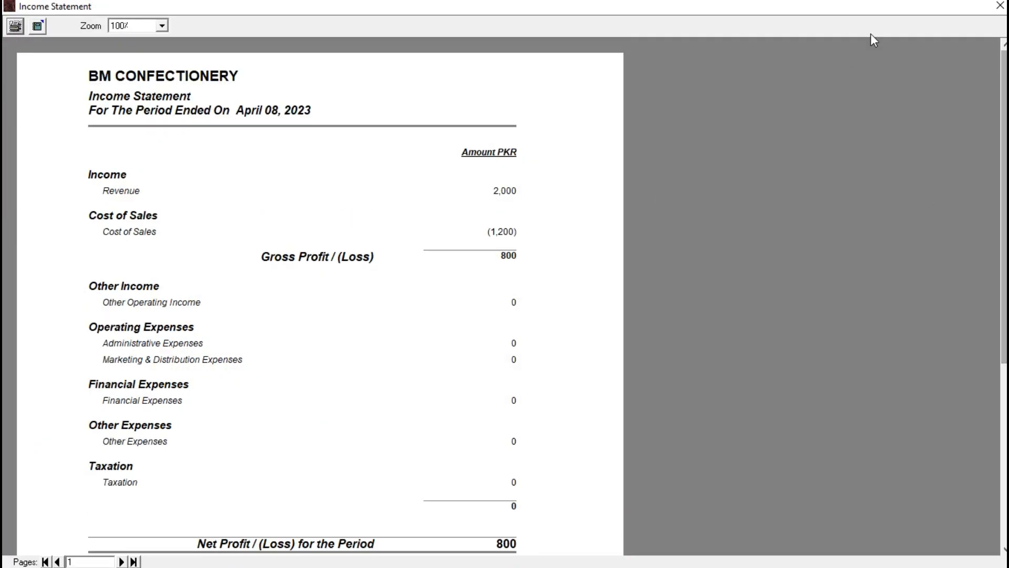
click(999, 6)
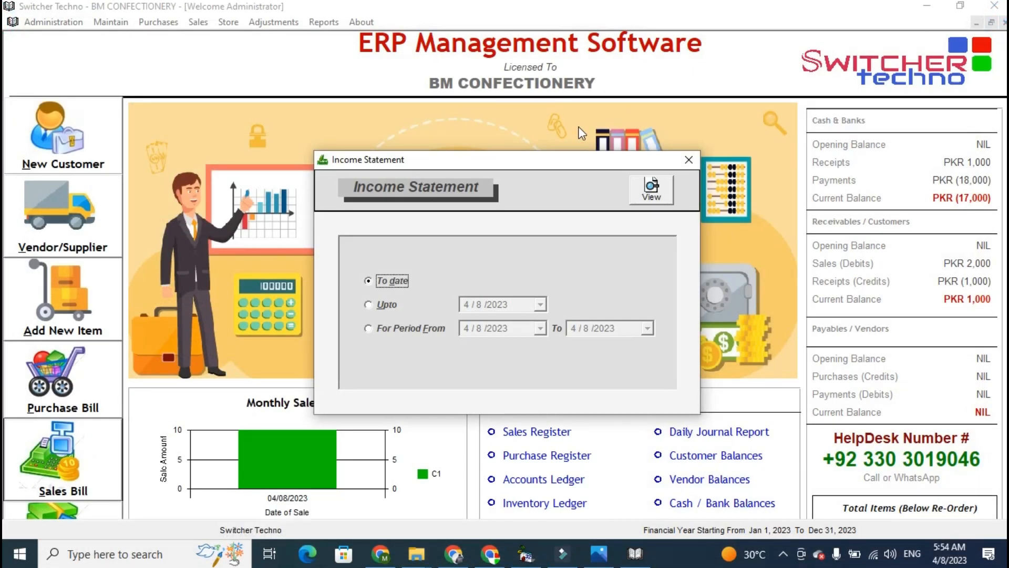
click(703, 152)
click(324, 22)
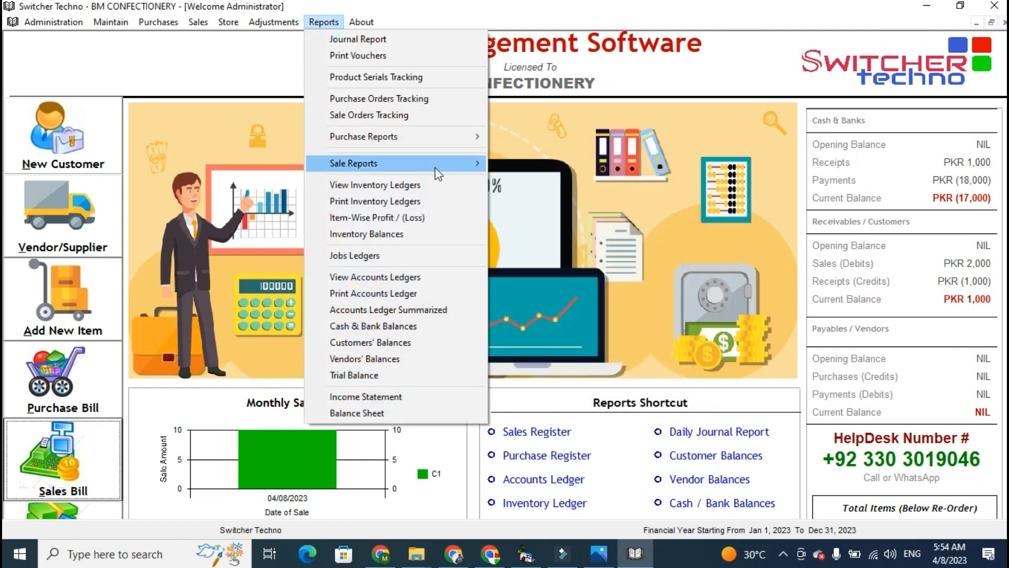
mouse_move(286, 27)
mouse_move(227, 14)
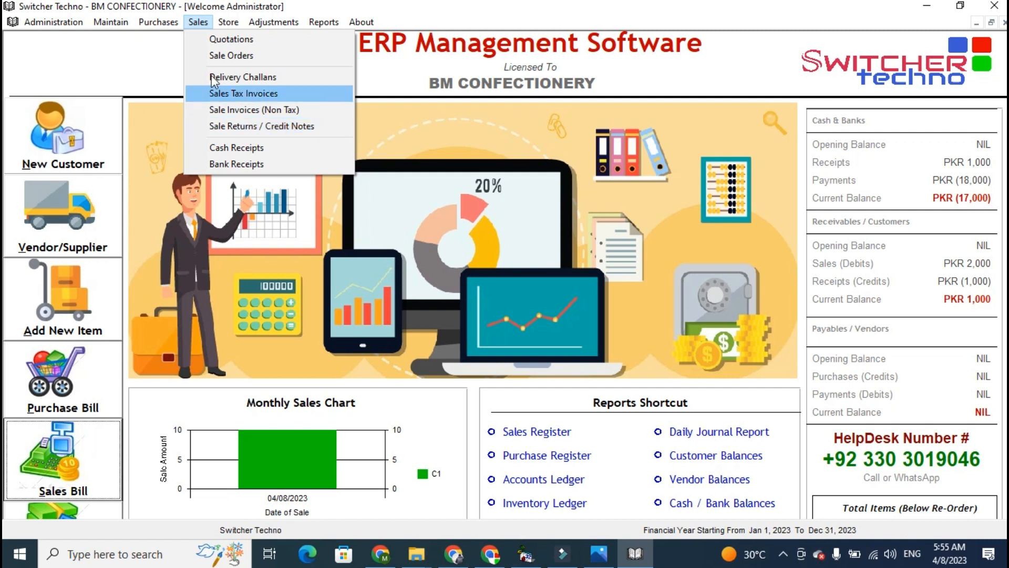
mouse_move(158, 22)
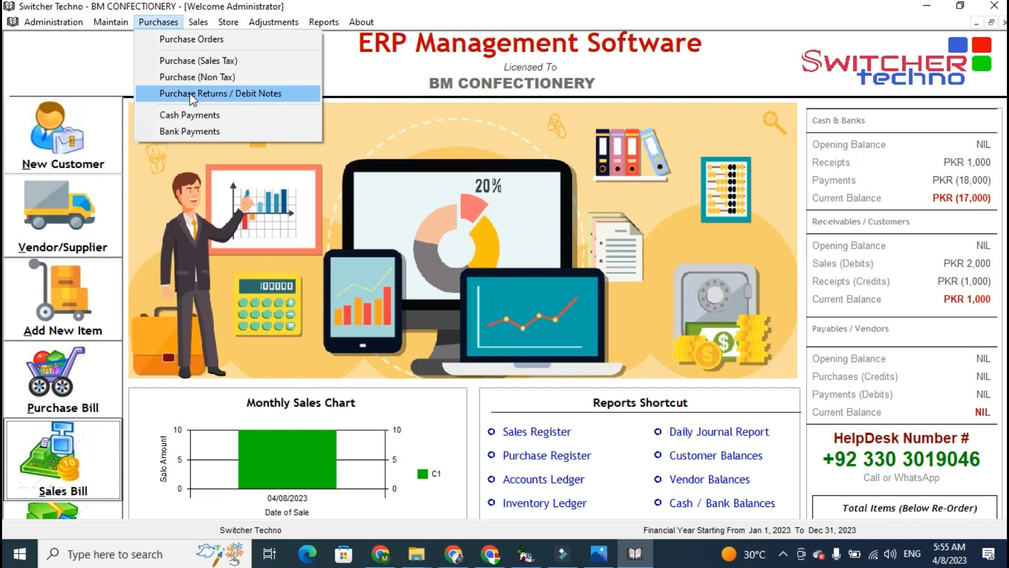
mouse_move(324, 22)
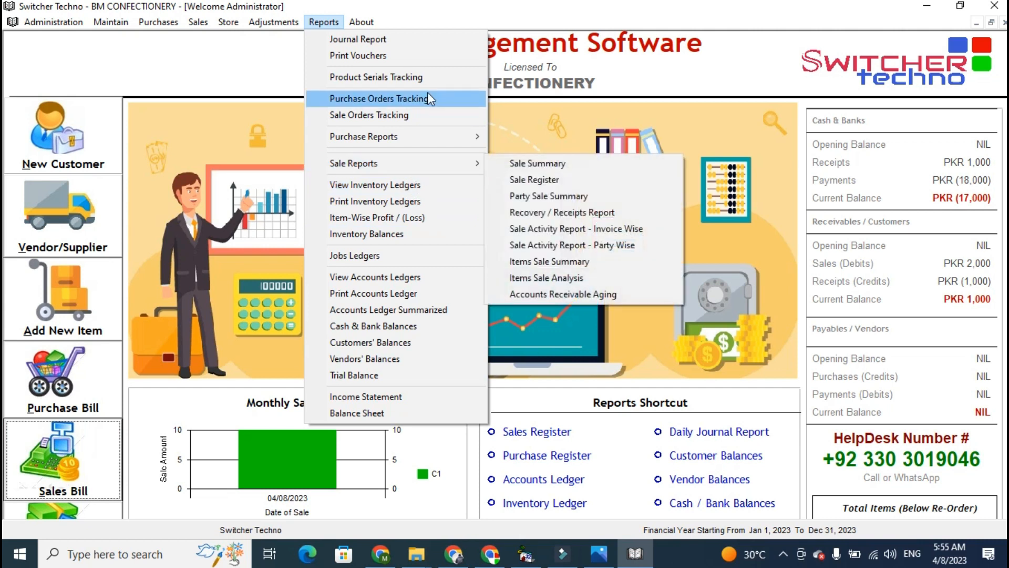
Step: View the software's About information and close it
mouse_move(361, 22)
click(400, 38)
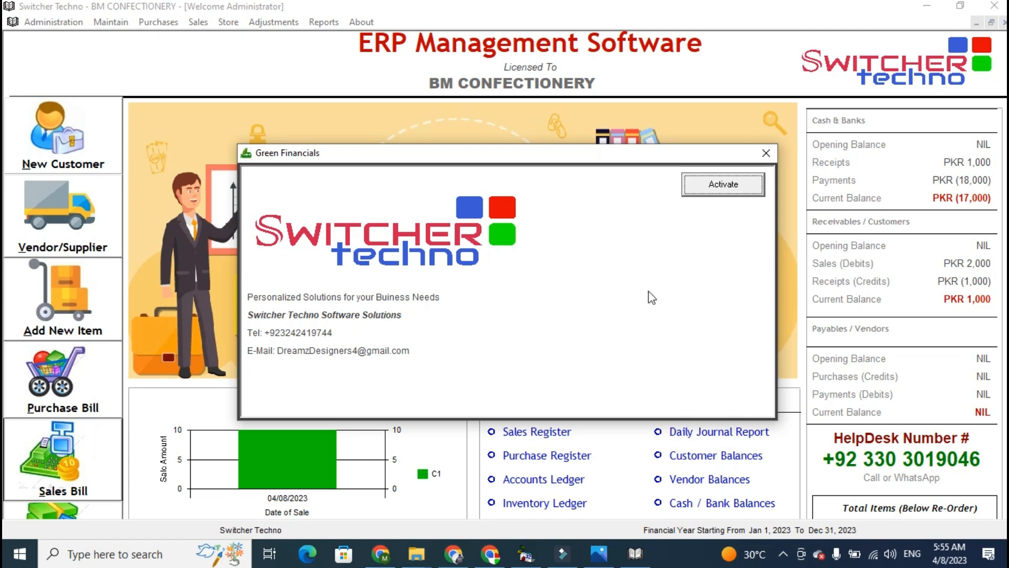
click(766, 153)
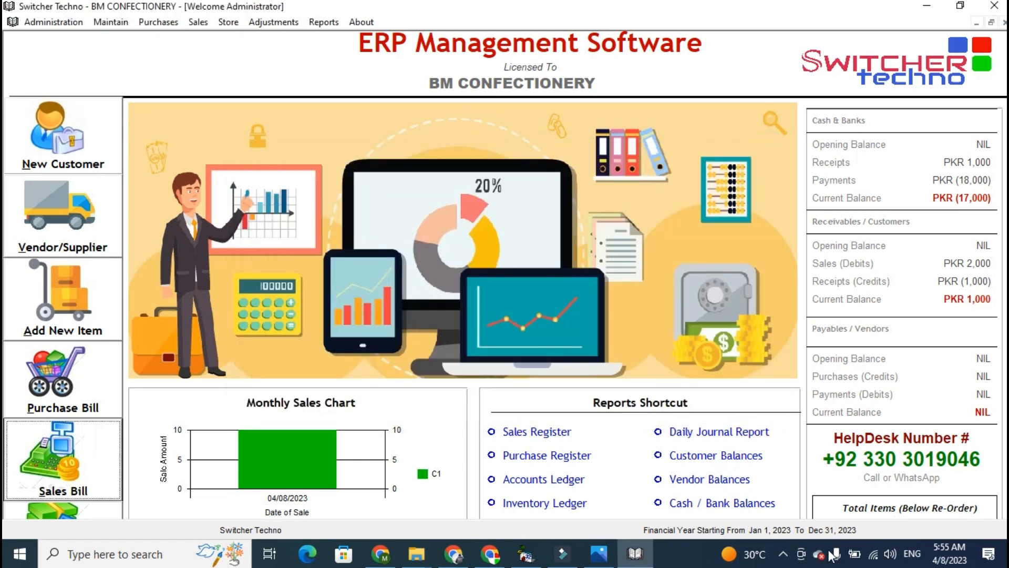
click(783, 554)
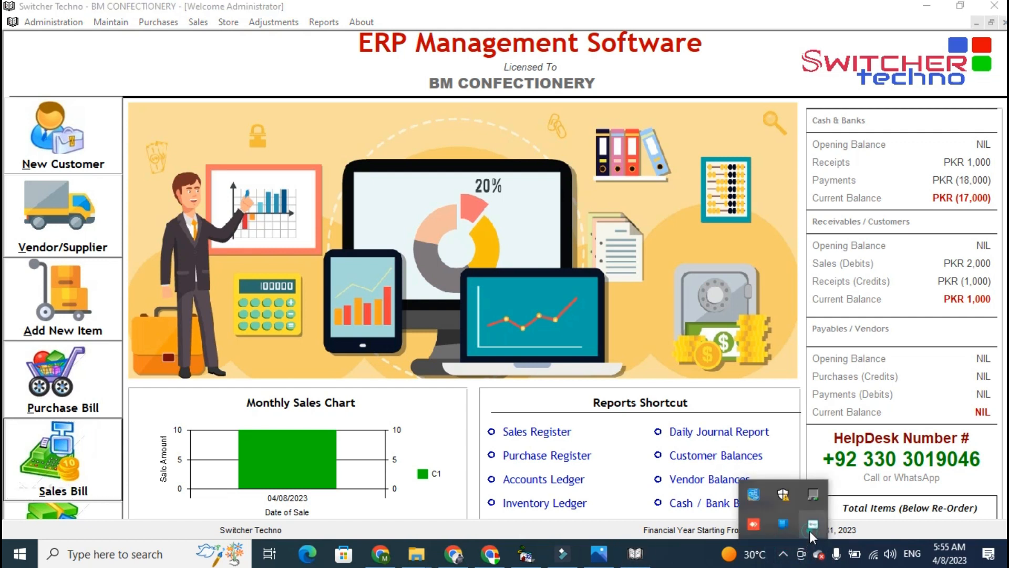